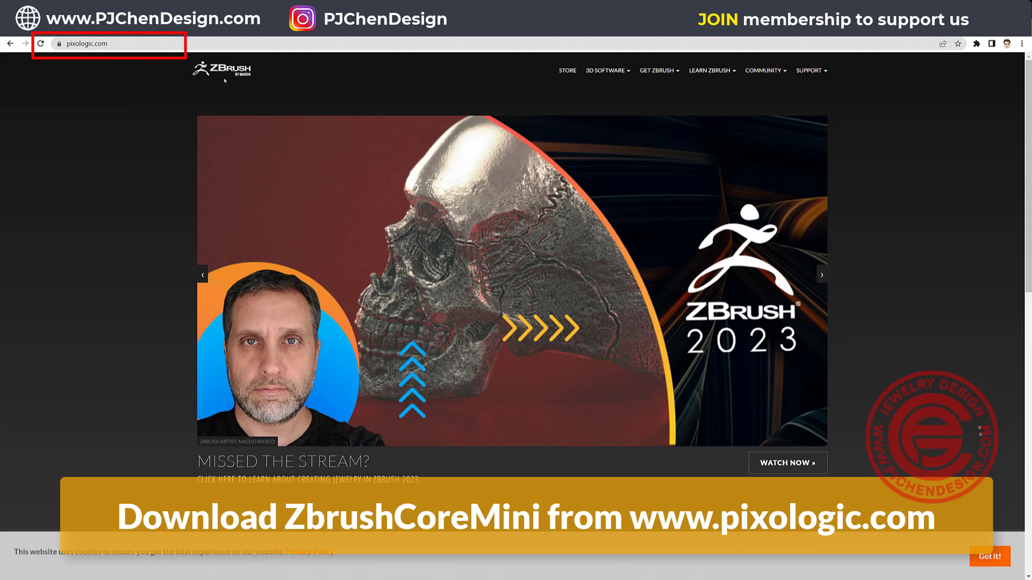
# Step: Go to the ZBrushCoreMini page on maxon.net and scroll through its free download and system requirements
pyautogui.click(610, 77)
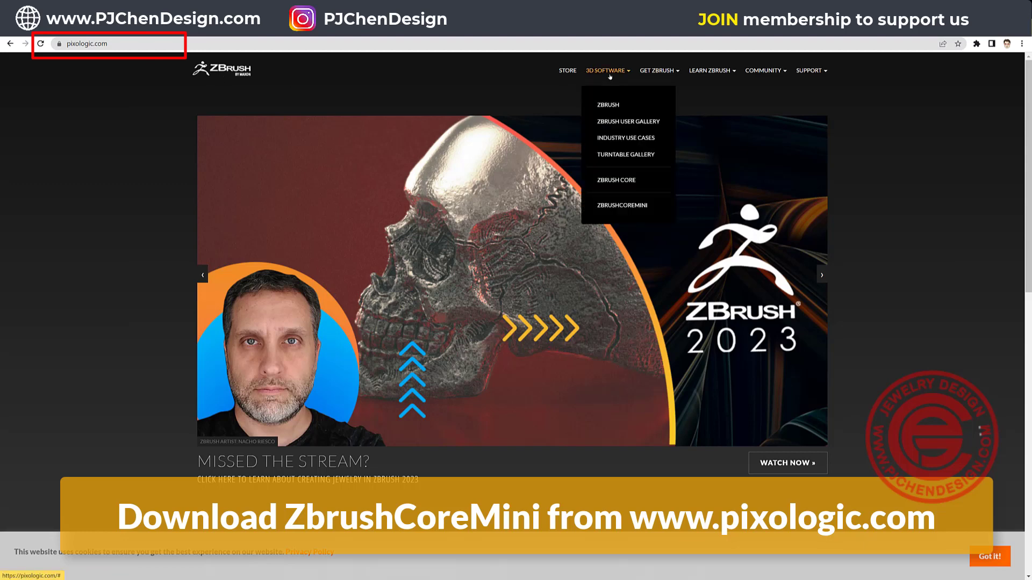
pyautogui.click(612, 206)
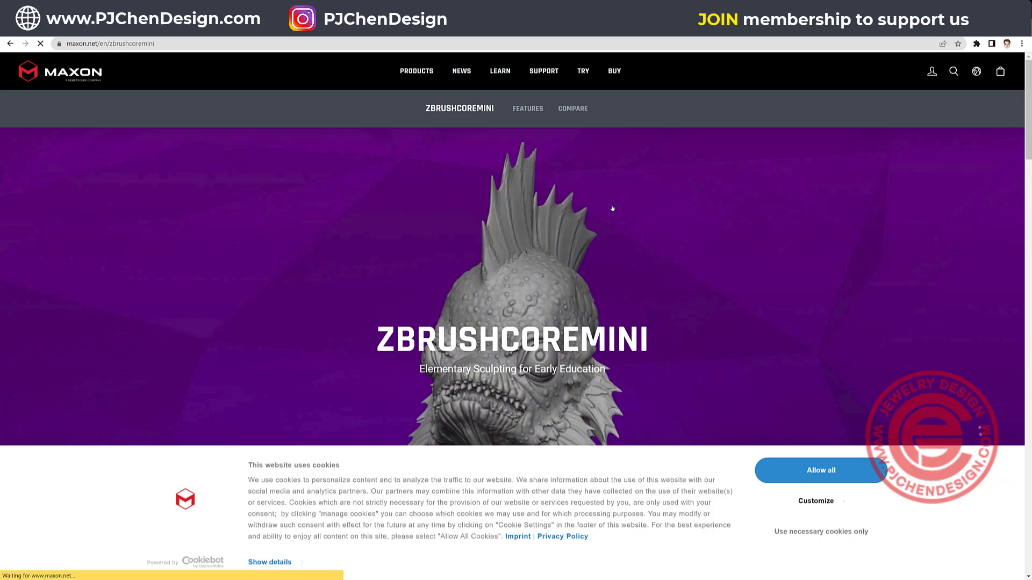
pyautogui.scroll(-10, 612, 208)
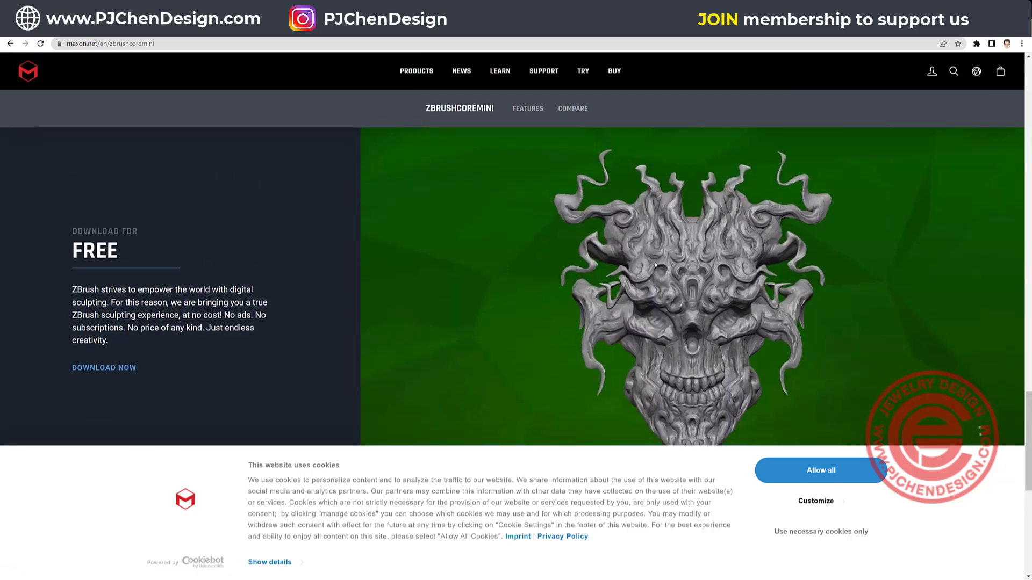
pyautogui.scroll(-4, 655, 265)
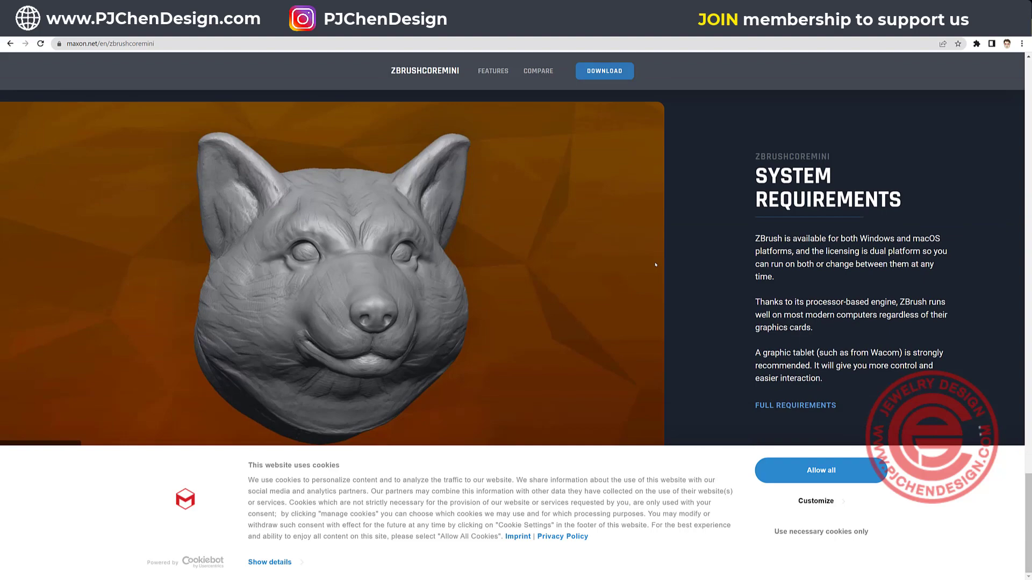
pyautogui.scroll(15, 655, 265)
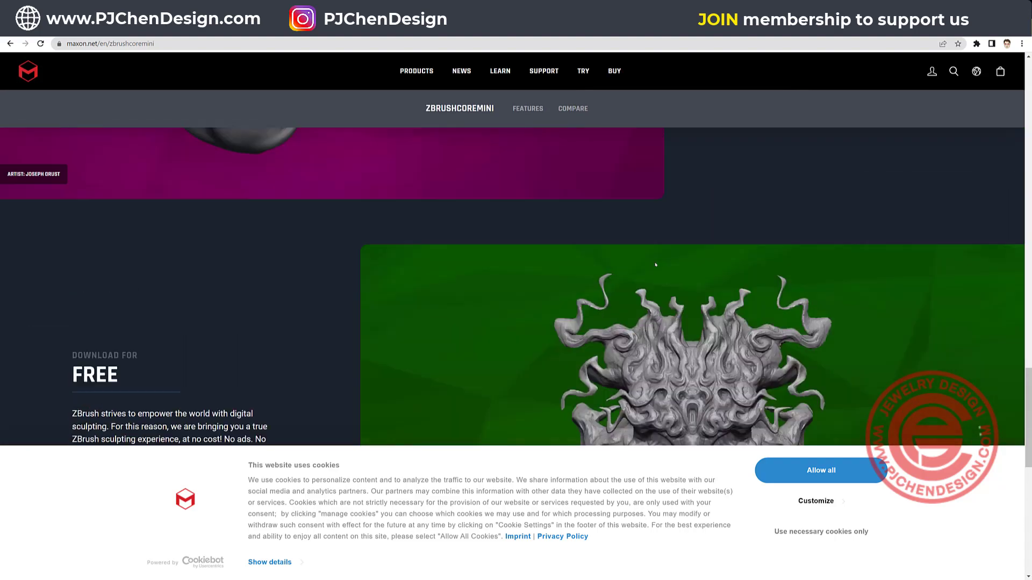
pyautogui.scroll(15, 656, 264)
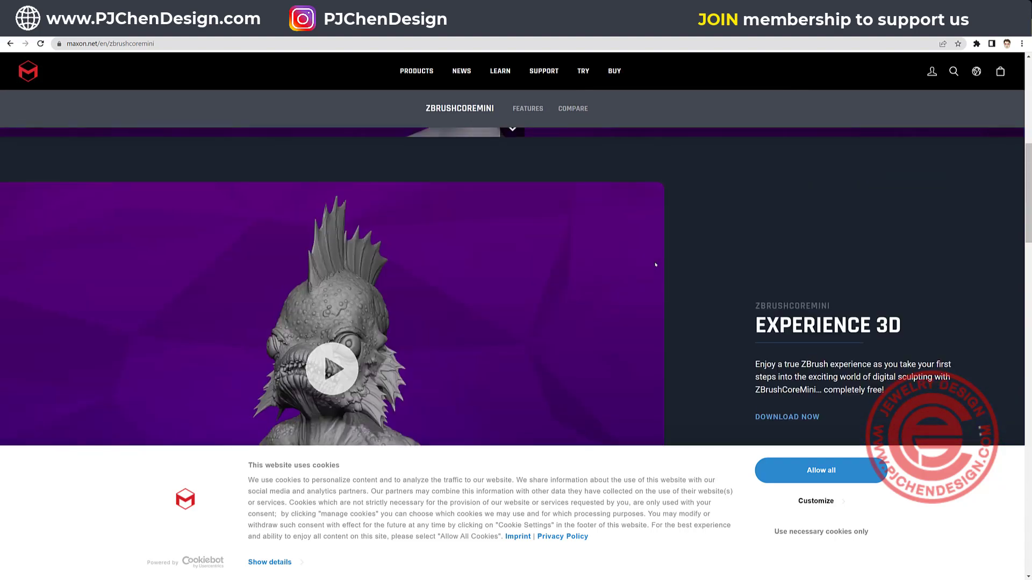
pyautogui.scroll(5, 655, 265)
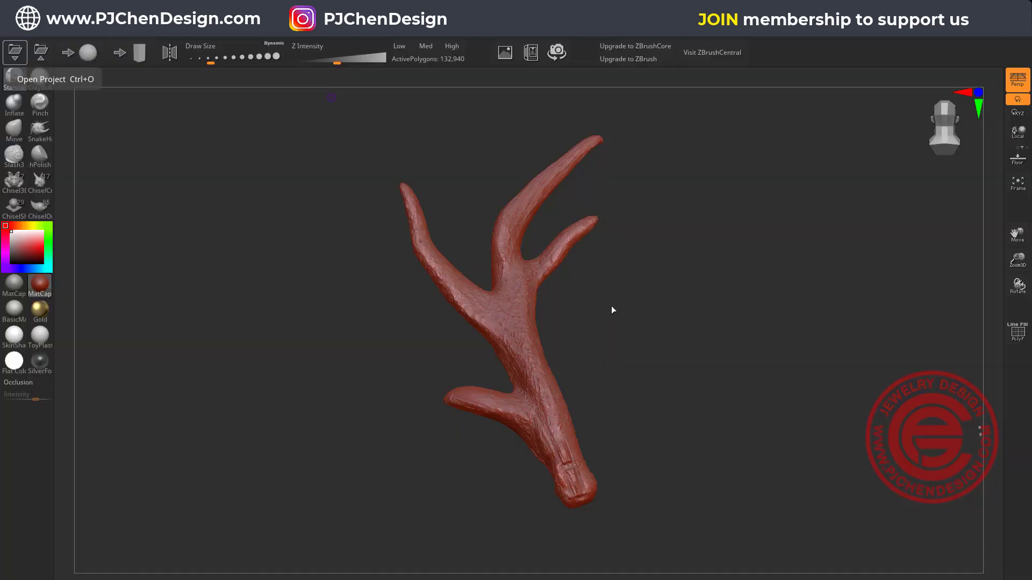
pyautogui.moveTo(611, 310)
pyautogui.mouseDown()
pyautogui.moveTo(617, 281)
pyautogui.moveTo(471, 264)
pyautogui.moveTo(505, 300)
pyautogui.mouseUp()
pyautogui.moveTo(529, 351)
pyautogui.mouseDown()
pyautogui.moveTo(666, 415)
pyautogui.moveTo(569, 364)
pyautogui.moveTo(594, 394)
pyautogui.mouseUp()
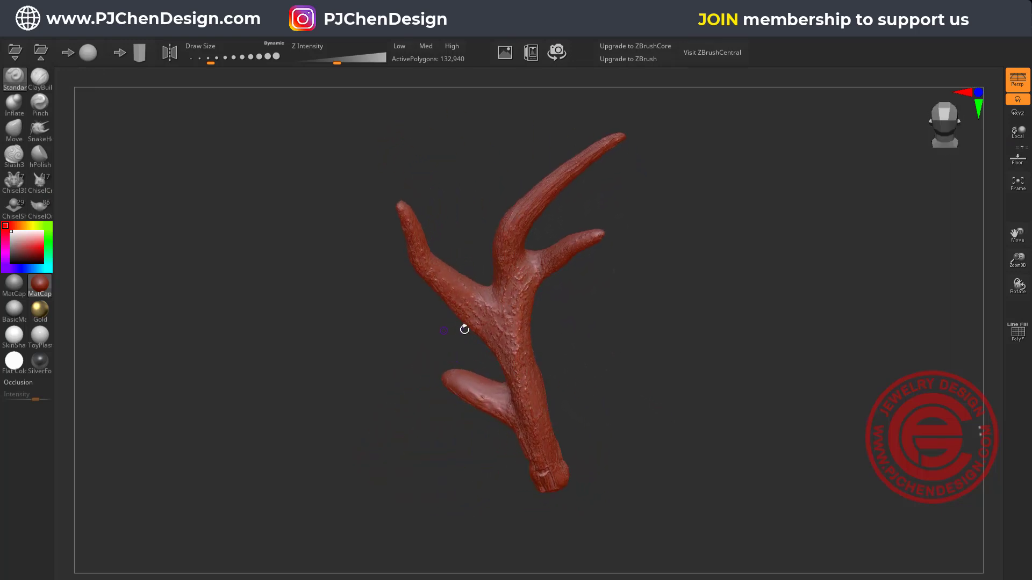
pyautogui.moveTo(634, 367); pyautogui.dragTo(600, 353)
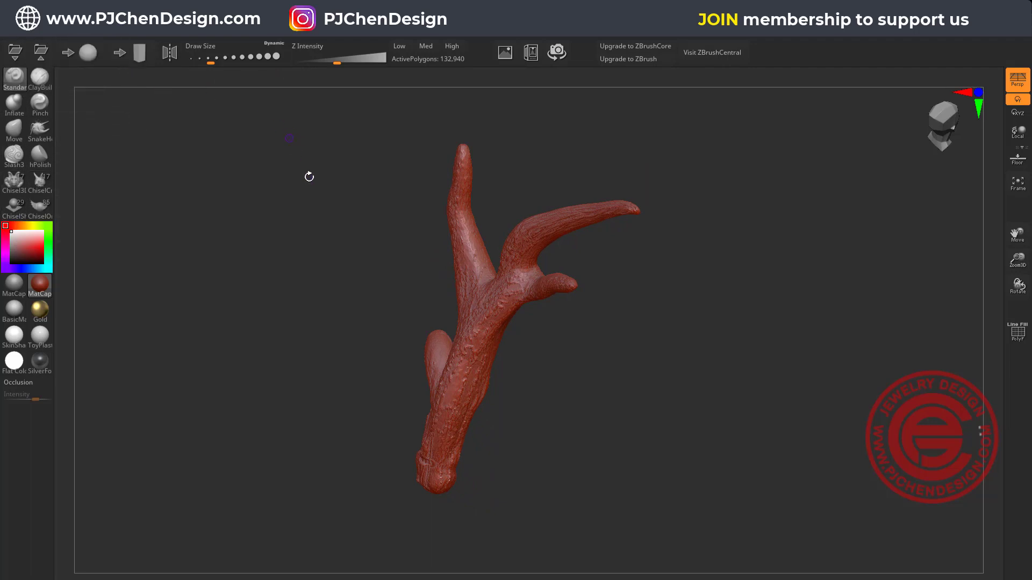
pyautogui.moveTo(309, 177)
pyautogui.mouseDown()
pyautogui.moveTo(341, 292)
pyautogui.moveTo(396, 220)
pyautogui.moveTo(334, 200)
pyautogui.moveTo(344, 206)
pyautogui.mouseUp()
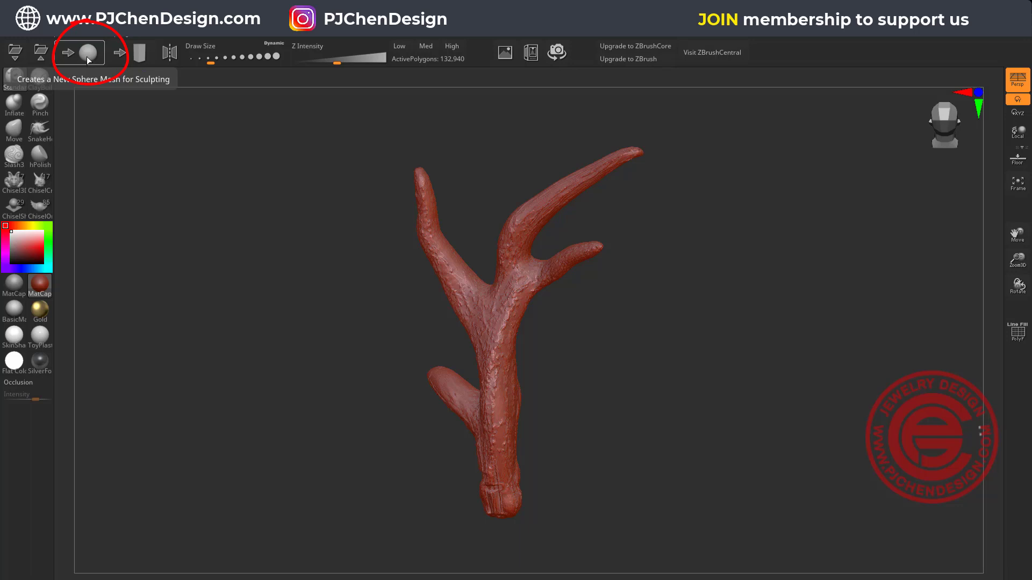
# Step: Discard the antler sculpt, load a new 11,066-polygon sphere, and pan and rotate it into view
pyautogui.click(87, 57)
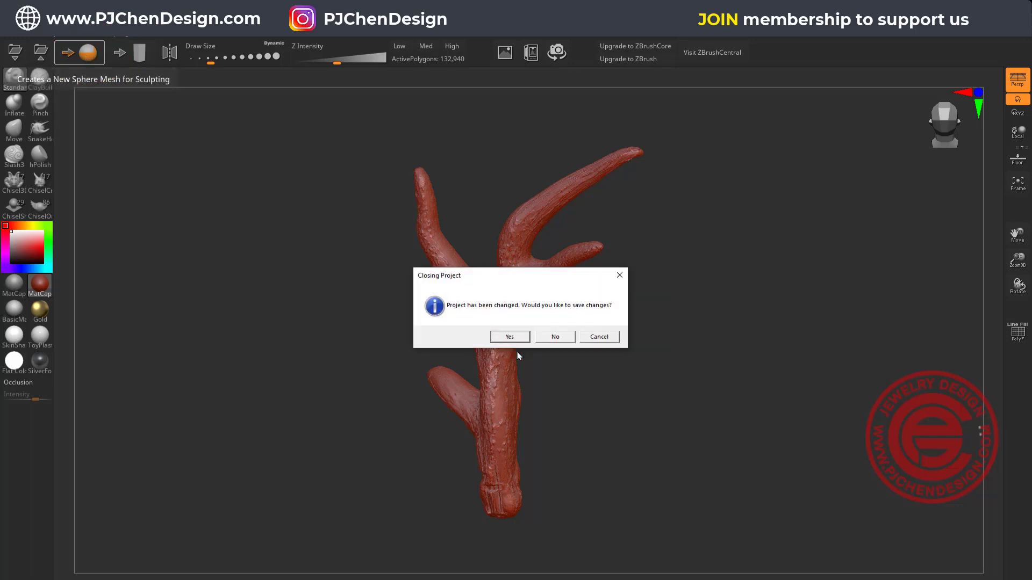
pyautogui.click(554, 337)
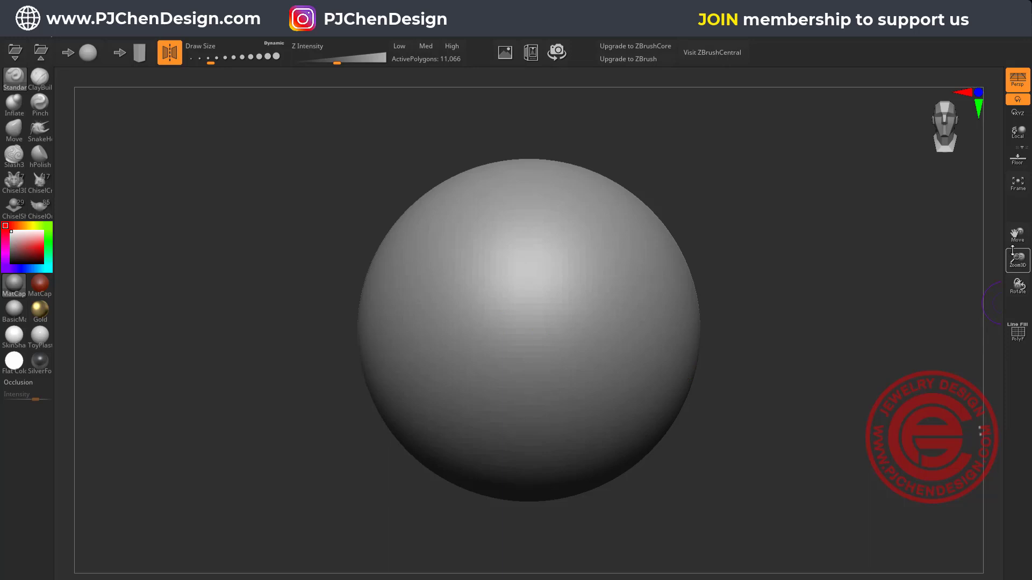
pyautogui.moveTo(1016, 236); pyautogui.dragTo(1019, 291)
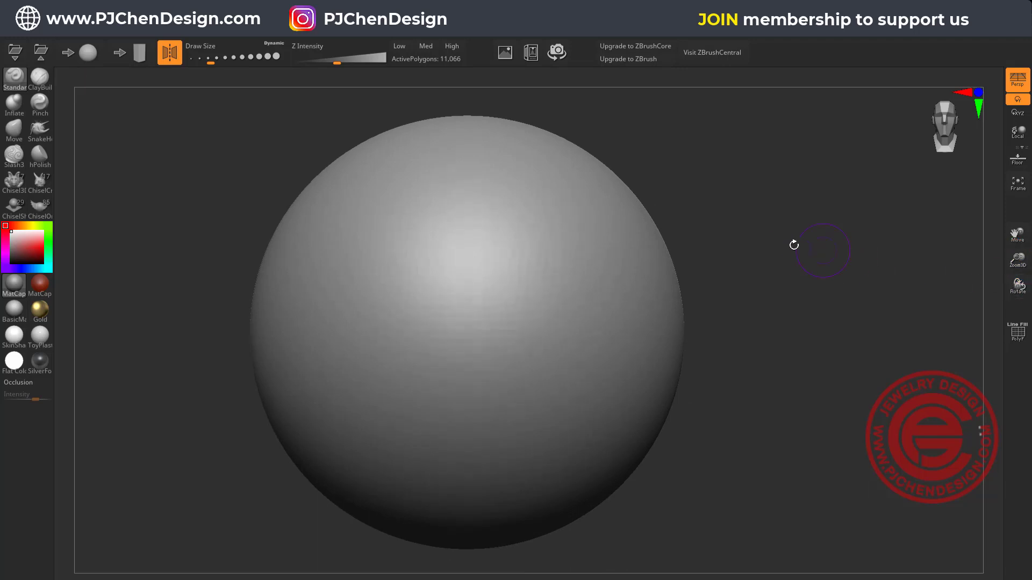
pyautogui.moveTo(827, 263); pyautogui.dragTo(818, 284)
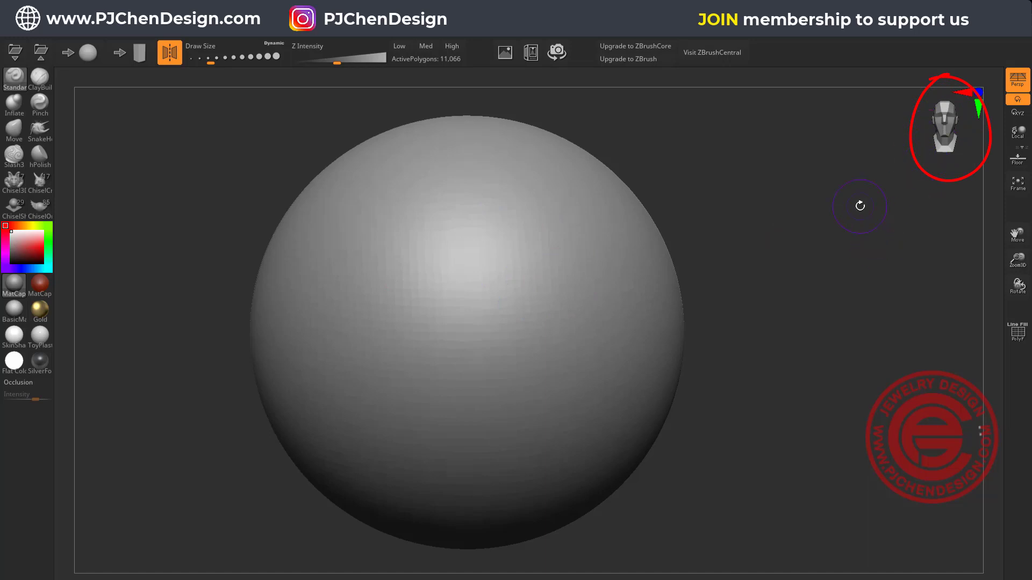
# Step: Paint mirrored ClayBuildup strokes across the sphere's middle, then rotate it so the strokes sit higher
pyautogui.click(48, 77)
pyautogui.moveTo(513, 277); pyautogui.dragTo(487, 344)
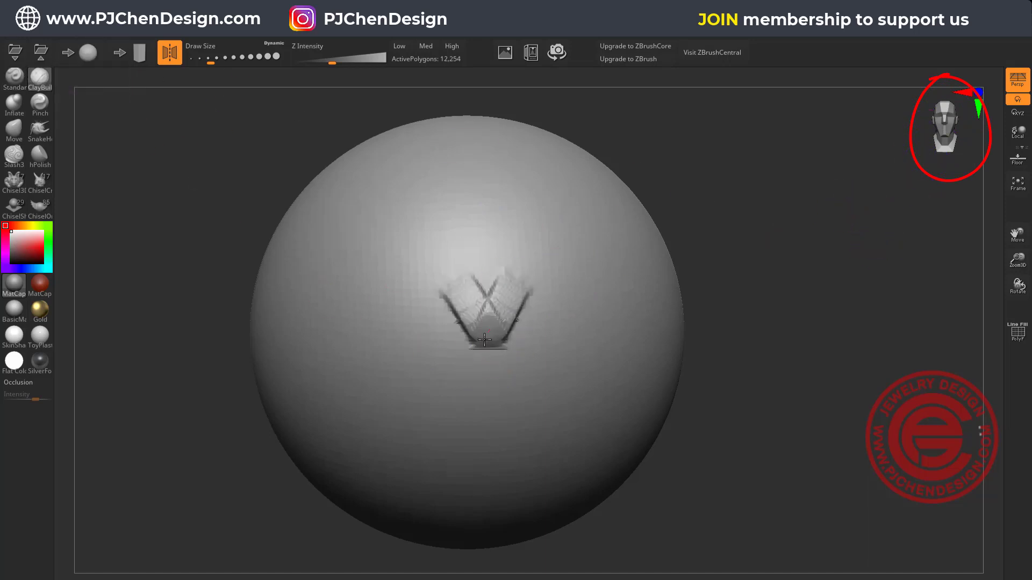
pyautogui.moveTo(543, 263); pyautogui.dragTo(489, 354)
pyautogui.moveTo(629, 277)
pyautogui.mouseDown()
pyautogui.moveTo(665, 343)
pyautogui.moveTo(699, 343)
pyautogui.mouseUp()
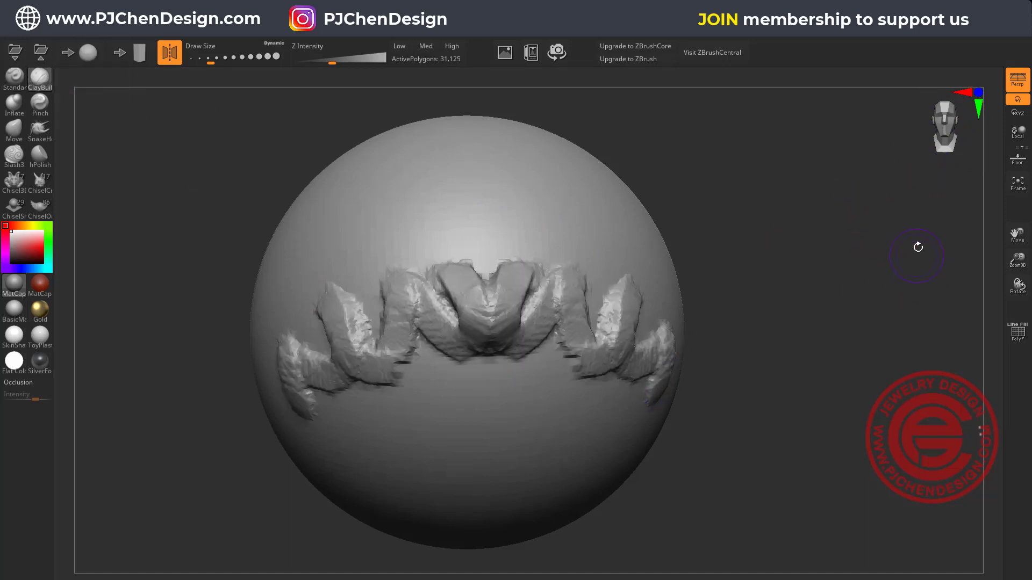
pyautogui.moveTo(936, 249)
pyautogui.mouseDown()
pyautogui.moveTo(840, 288)
pyautogui.moveTo(884, 268)
pyautogui.mouseUp()
pyautogui.moveTo(932, 133)
pyautogui.mouseDown()
pyautogui.moveTo(929, 115)
pyautogui.moveTo(920, 204)
pyautogui.moveTo(931, 137)
pyautogui.moveTo(882, 134)
pyautogui.moveTo(932, 193)
pyautogui.moveTo(892, 161)
pyautogui.moveTo(943, 122)
pyautogui.moveTo(934, 185)
pyautogui.mouseUp()
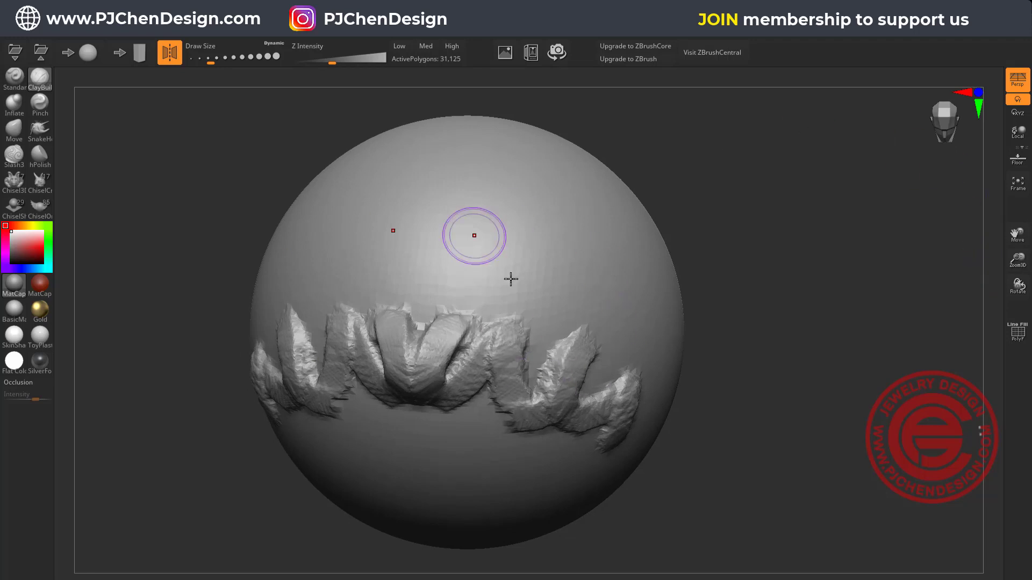
# Step: Extend clay to the edges and add mirrored U-shaped strokes on the lower front, reaching 66,606 polygons
pyautogui.moveTo(631, 318); pyautogui.dragTo(618, 258)
pyautogui.moveTo(772, 349)
pyautogui.mouseDown()
pyautogui.moveTo(770, 306)
pyautogui.moveTo(779, 299)
pyautogui.moveTo(765, 299)
pyautogui.mouseUp()
pyautogui.moveTo(482, 344)
pyautogui.mouseDown()
pyautogui.moveTo(513, 428)
pyautogui.moveTo(565, 387)
pyautogui.mouseUp()
pyautogui.moveTo(753, 457); pyautogui.dragTo(749, 419)
pyautogui.moveTo(344, 315); pyautogui.dragTo(348, 365)
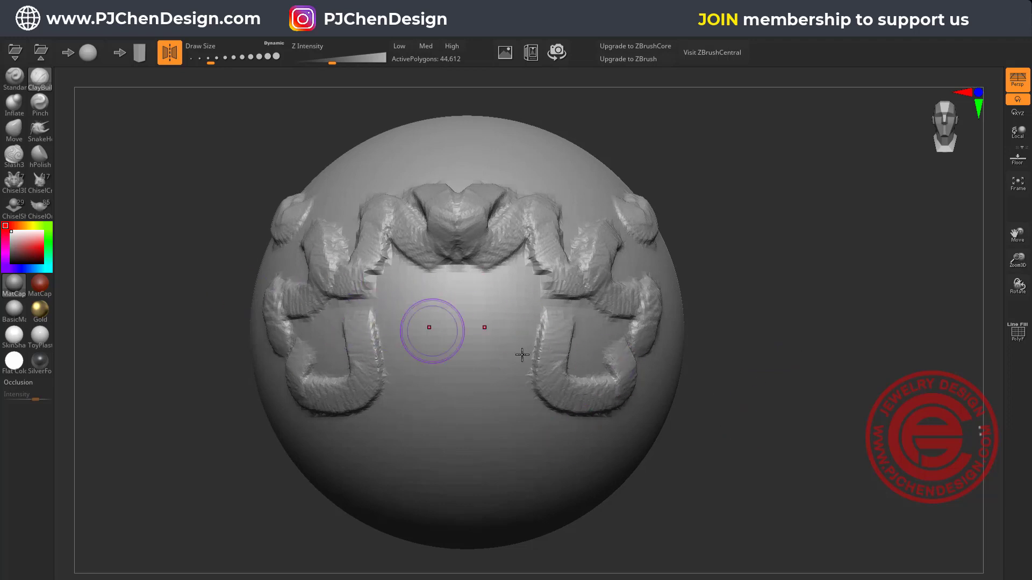
pyautogui.moveTo(546, 421)
pyautogui.mouseDown()
pyautogui.moveTo(564, 408)
pyautogui.moveTo(502, 407)
pyautogui.moveTo(489, 339)
pyautogui.moveTo(546, 275)
pyautogui.moveTo(499, 203)
pyautogui.moveTo(531, 140)
pyautogui.moveTo(527, 154)
pyautogui.moveTo(571, 152)
pyautogui.mouseUp()
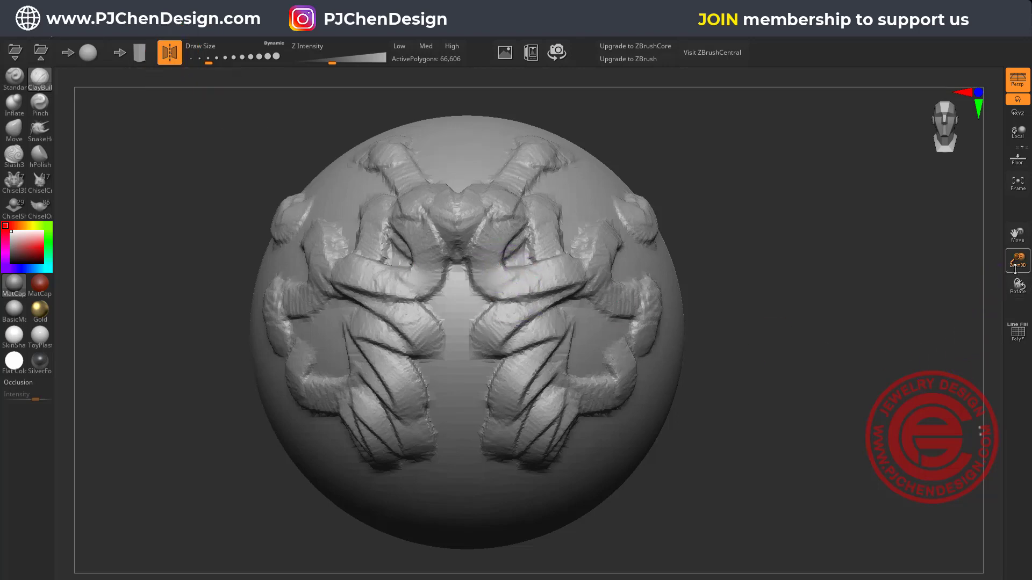
pyautogui.moveTo(1015, 267); pyautogui.dragTo(1015, 276)
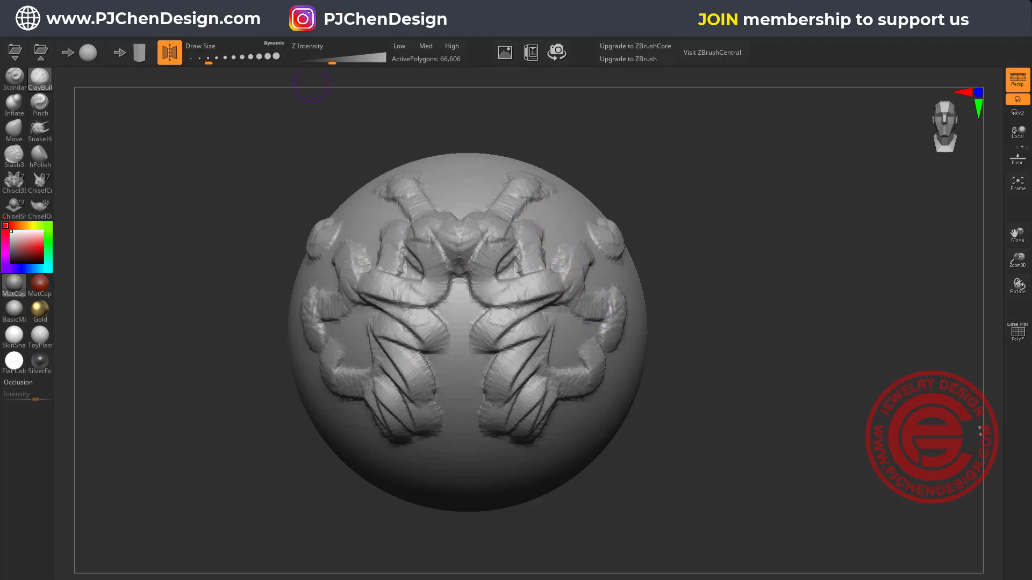
# Step: With Symmetry off, paint one-sided ClayBuildup strands down the sphere's right and lower right, reaching 126,772 polygons
pyautogui.click(169, 51)
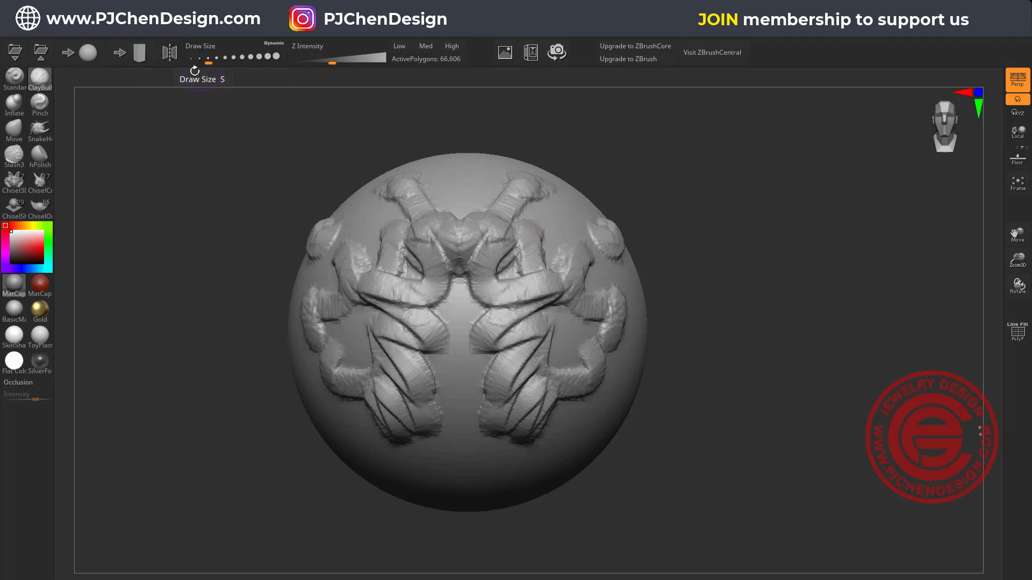
pyautogui.moveTo(499, 210)
pyautogui.mouseDown()
pyautogui.moveTo(560, 270)
pyautogui.moveTo(584, 218)
pyautogui.moveTo(649, 359)
pyautogui.moveTo(632, 260)
pyautogui.moveTo(716, 380)
pyautogui.mouseUp()
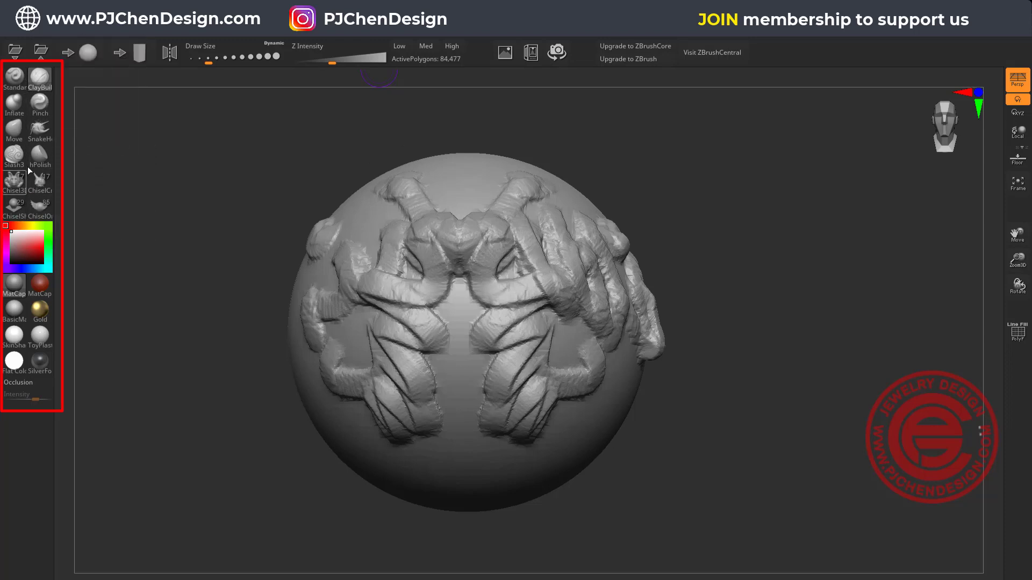
pyautogui.click(47, 87)
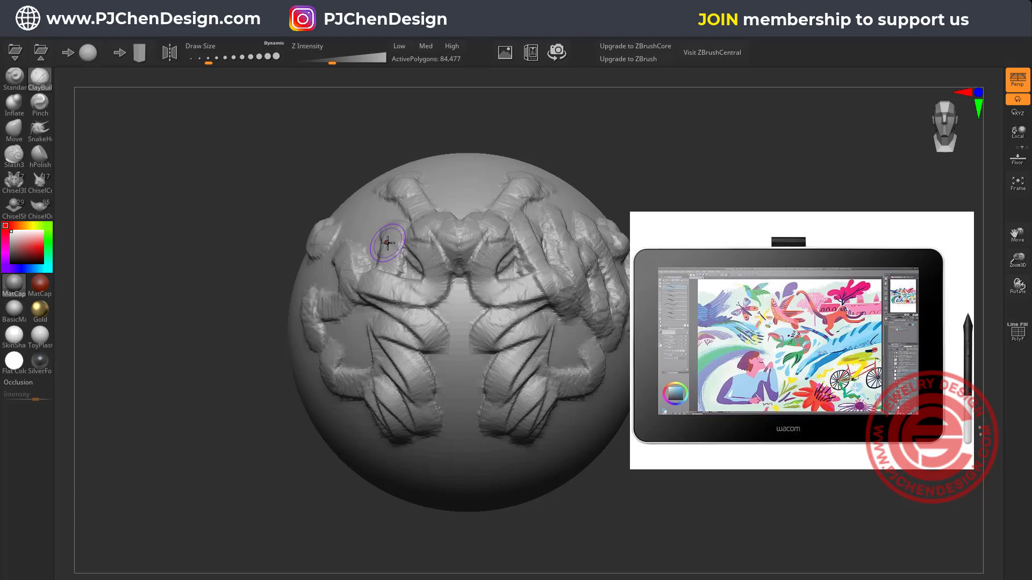
pyautogui.moveTo(529, 222)
pyautogui.mouseDown()
pyautogui.moveTo(487, 368)
pyautogui.moveTo(496, 402)
pyautogui.moveTo(484, 451)
pyautogui.moveTo(524, 424)
pyautogui.moveTo(553, 441)
pyautogui.moveTo(563, 466)
pyautogui.moveTo(613, 393)
pyautogui.mouseUp()
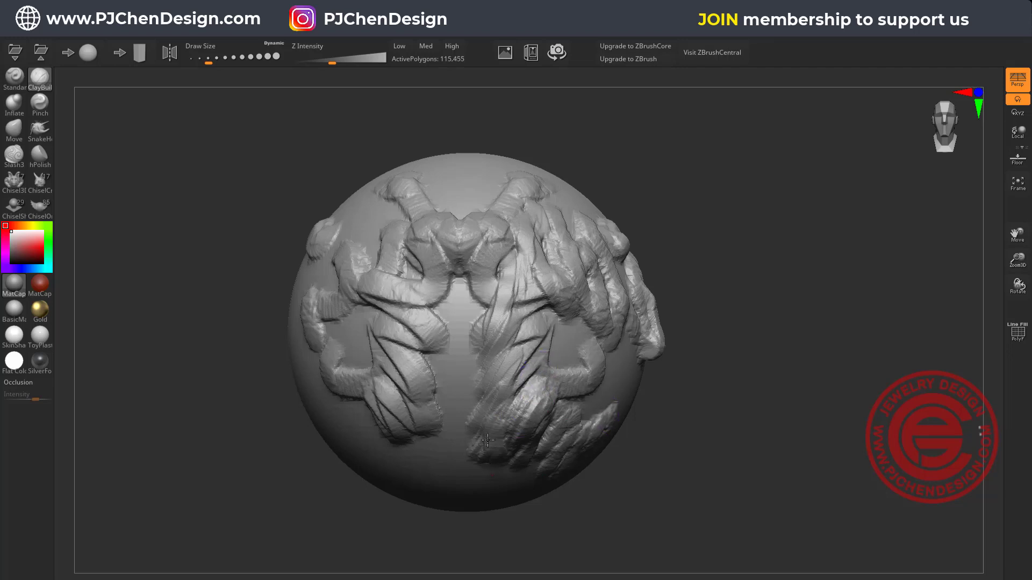
pyautogui.moveTo(486, 454)
pyautogui.mouseDown()
pyautogui.moveTo(492, 398)
pyautogui.moveTo(512, 444)
pyautogui.moveTo(532, 424)
pyautogui.mouseUp()
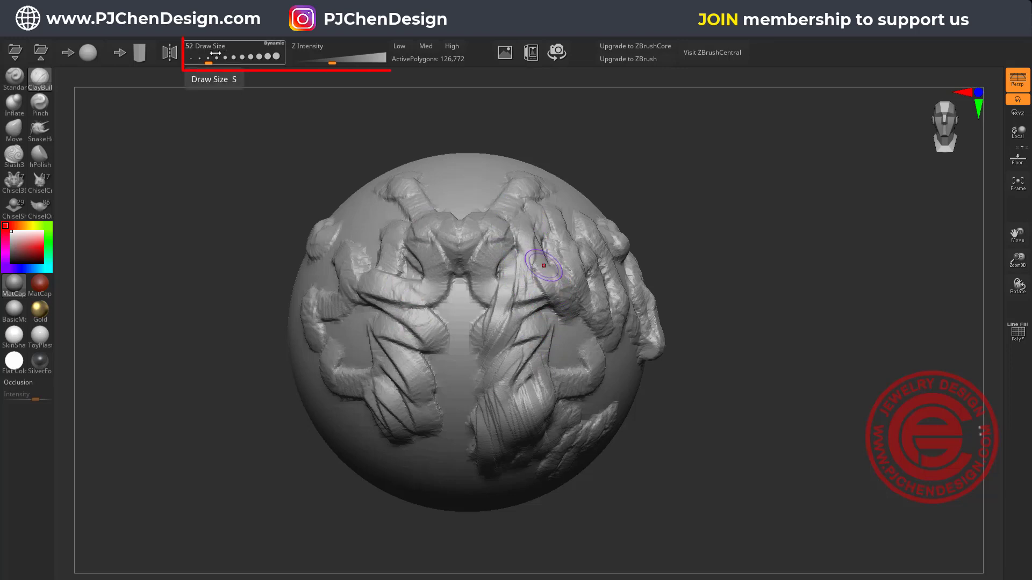
# Step: Enlarge the brush and smooth away the ridges and bulge on the sphere's right side
pyautogui.moveTo(215, 53); pyautogui.dragTo(223, 57)
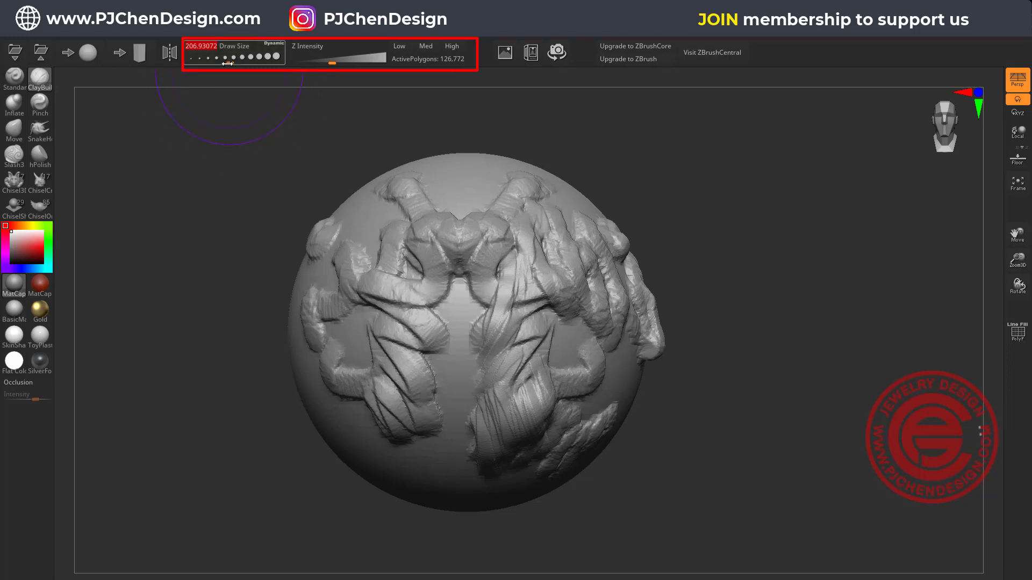
pyautogui.moveTo(516, 231)
pyautogui.keyDown('shift'); pyautogui.mouseDown()
pyautogui.moveTo(537, 349)
pyautogui.moveTo(706, 291)
pyautogui.moveTo(683, 293)
pyautogui.mouseUp(); pyautogui.keyUp('shift')
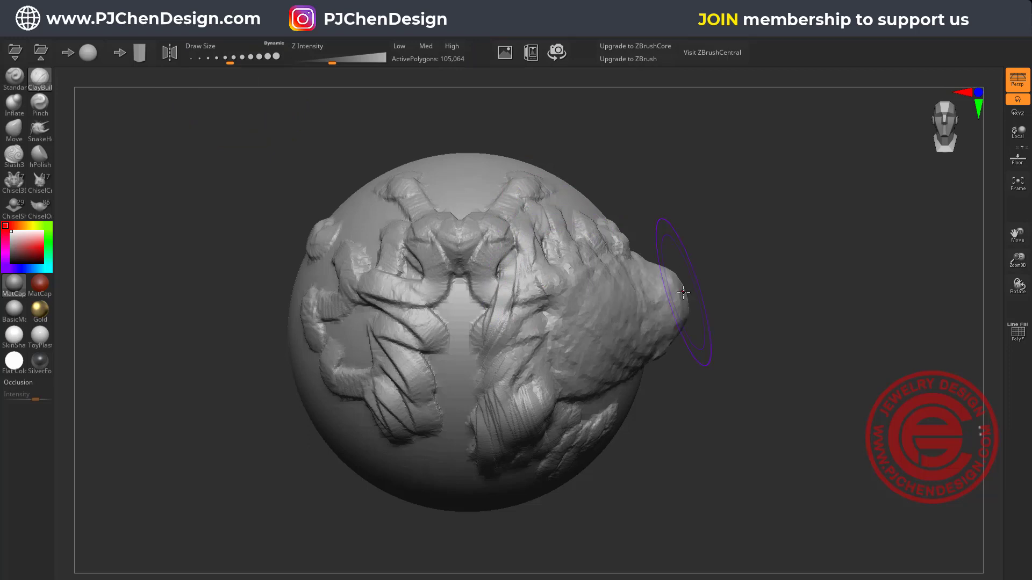
pyautogui.moveTo(584, 297)
pyautogui.keyDown('shift'); pyautogui.mouseDown()
pyautogui.moveTo(556, 324)
pyautogui.moveTo(533, 362)
pyautogui.moveTo(562, 329)
pyautogui.moveTo(591, 323)
pyautogui.moveTo(618, 281)
pyautogui.moveTo(619, 331)
pyautogui.mouseUp(); pyautogui.keyUp('shift')
pyautogui.moveTo(733, 189)
pyautogui.mouseDown()
pyautogui.moveTo(715, 265)
pyautogui.moveTo(682, 224)
pyautogui.mouseUp()
# Step: Build a raised clay patch on the right front, setting Z Intensity to 33 and Draw Size about 385
pyautogui.moveTo(419, 325)
pyautogui.mouseDown()
pyautogui.moveTo(428, 409)
pyautogui.moveTo(499, 323)
pyautogui.moveTo(546, 380)
pyautogui.mouseUp()
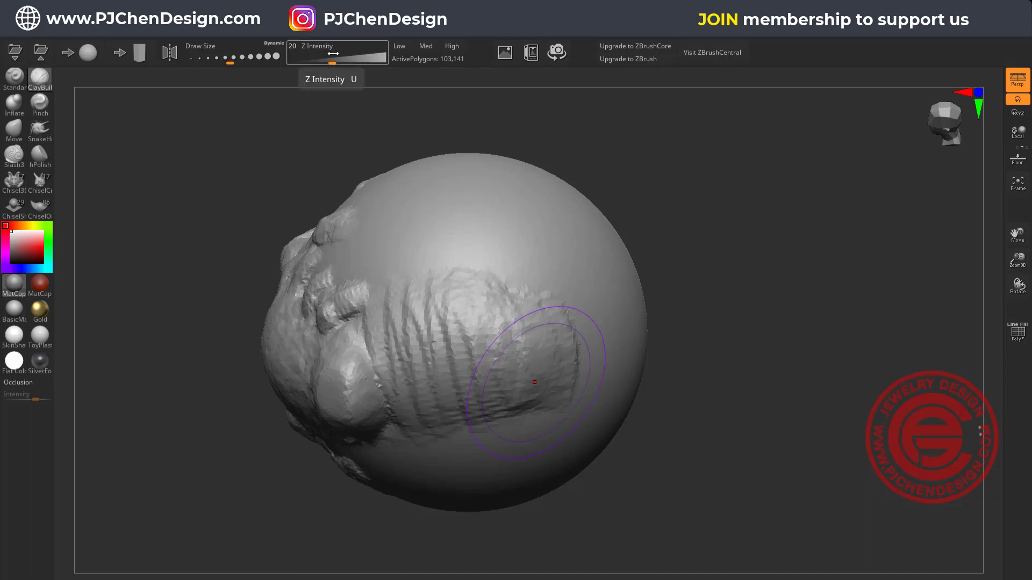
pyautogui.moveTo(335, 56); pyautogui.dragTo(348, 63)
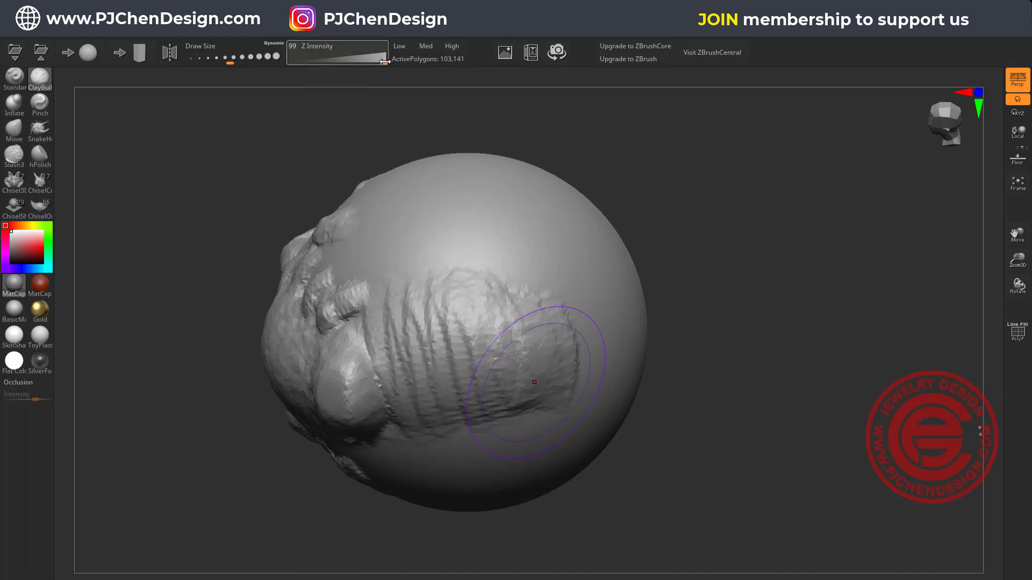
pyautogui.moveTo(512, 279)
pyautogui.mouseDown()
pyautogui.moveTo(429, 376)
pyautogui.moveTo(514, 297)
pyautogui.moveTo(564, 301)
pyautogui.moveTo(592, 333)
pyautogui.moveTo(602, 301)
pyautogui.moveTo(473, 301)
pyautogui.moveTo(430, 376)
pyautogui.moveTo(409, 312)
pyautogui.moveTo(500, 258)
pyautogui.mouseUp()
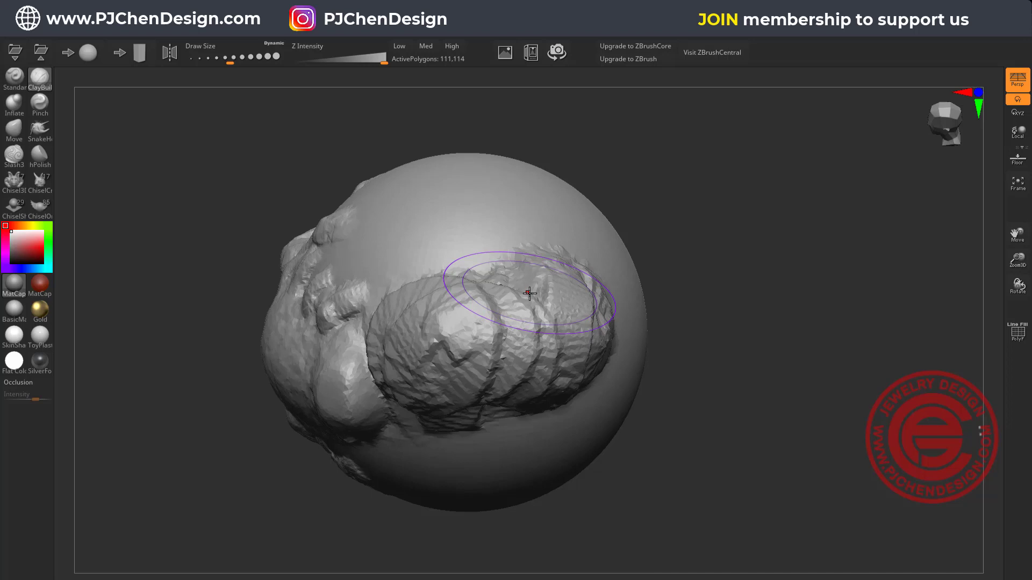
pyautogui.moveTo(476, 320)
pyautogui.mouseDown()
pyautogui.moveTo(559, 323)
pyautogui.moveTo(534, 311)
pyautogui.moveTo(555, 320)
pyautogui.mouseUp()
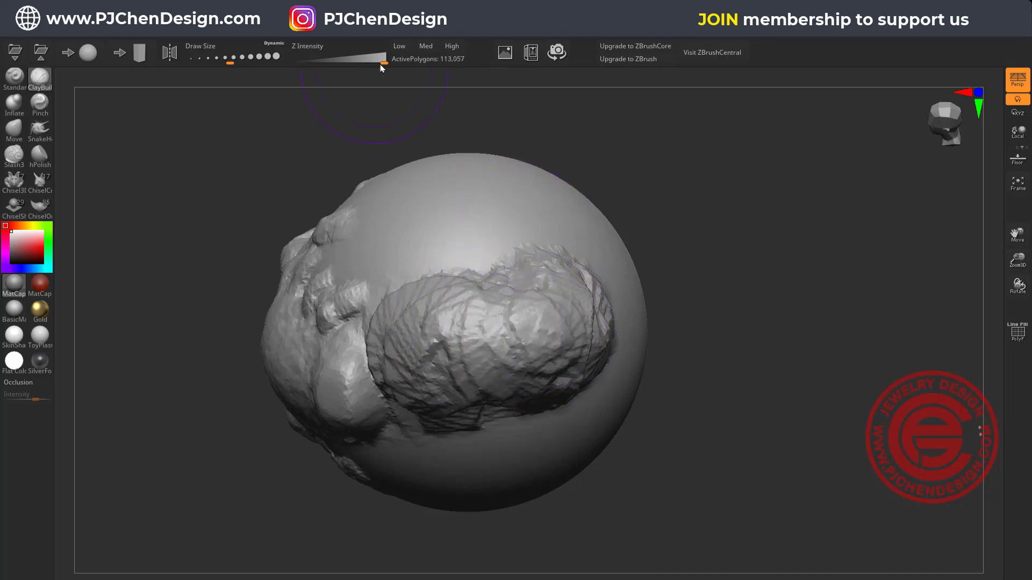
pyautogui.moveTo(383, 61); pyautogui.dragTo(351, 60)
pyautogui.moveTo(230, 59); pyautogui.dragTo(241, 59)
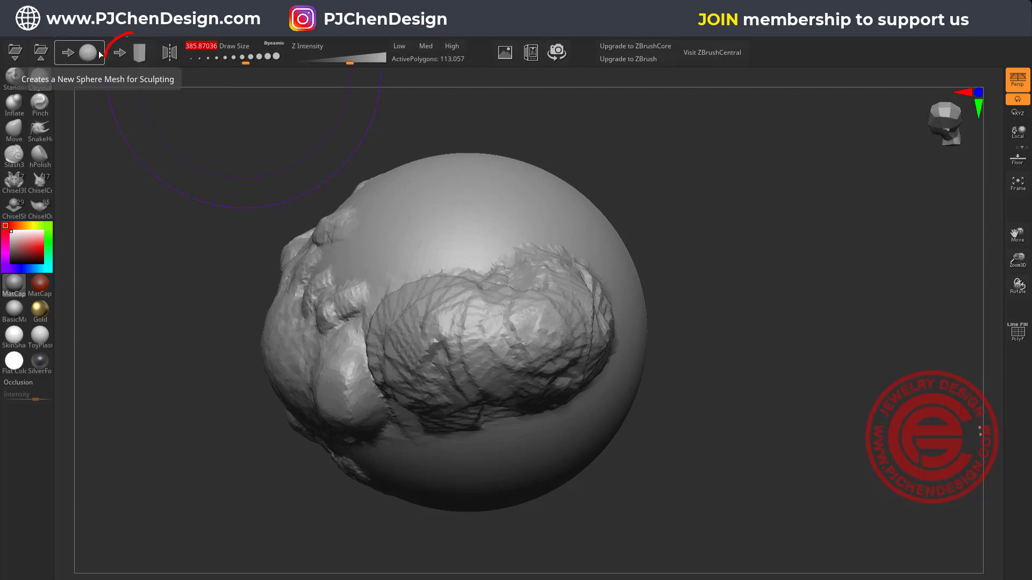
# Step: Replace the sphere with a Stone block without saving, pull its sides into Move-brush bulges, then start a new Sphere
pyautogui.click(146, 56)
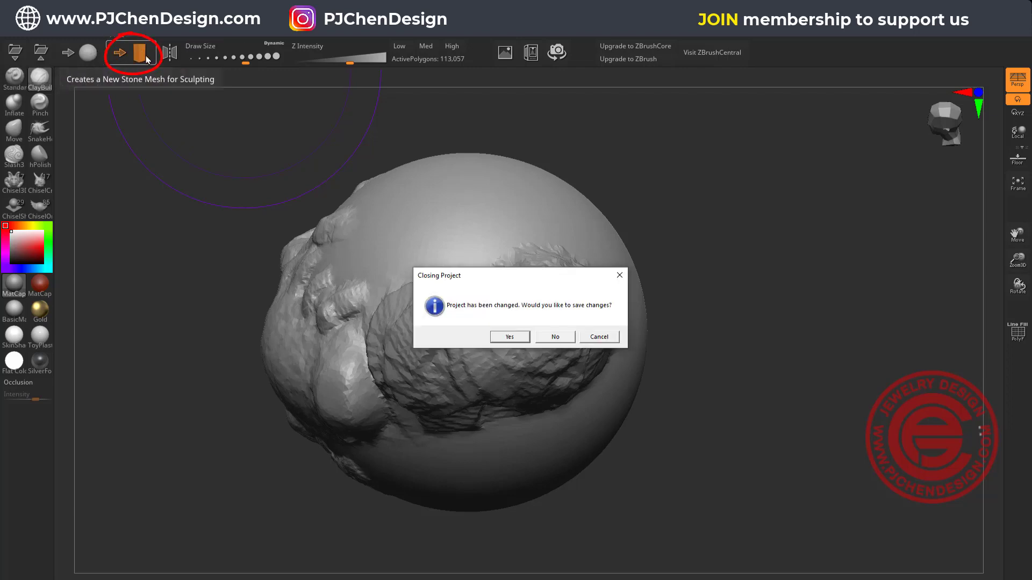
pyautogui.click(559, 336)
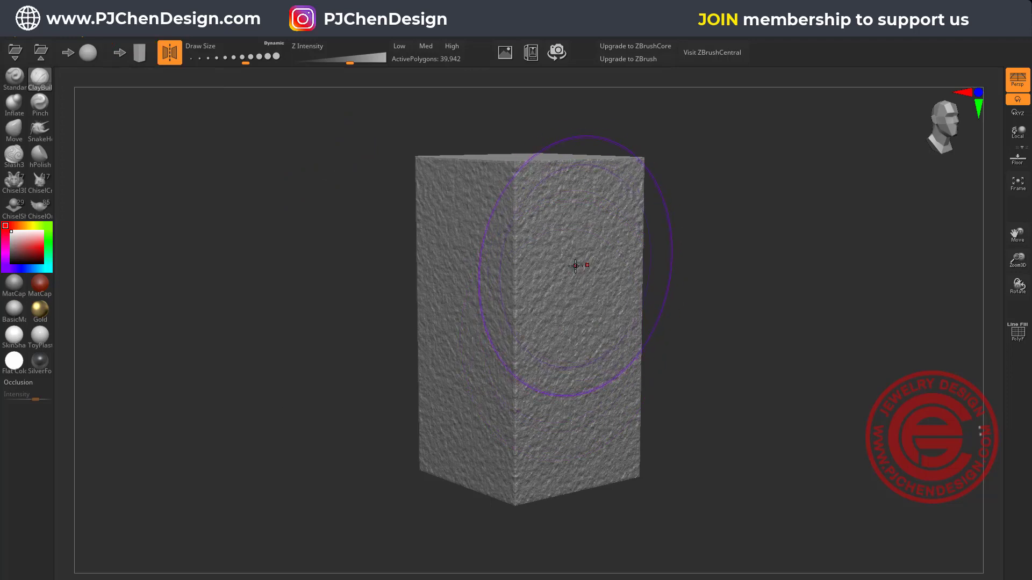
pyautogui.click(14, 129)
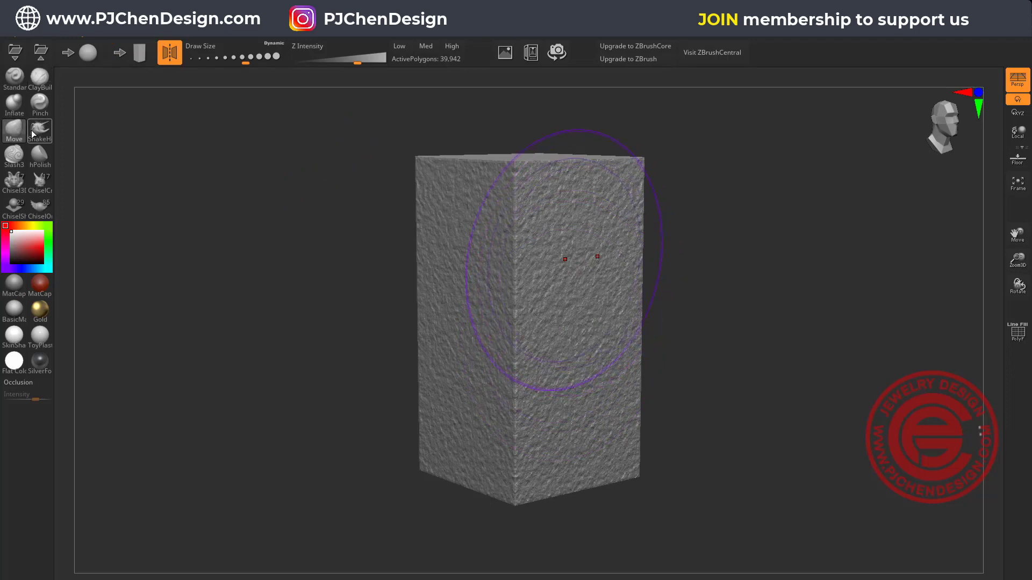
pyautogui.moveTo(562, 269); pyautogui.dragTo(705, 274)
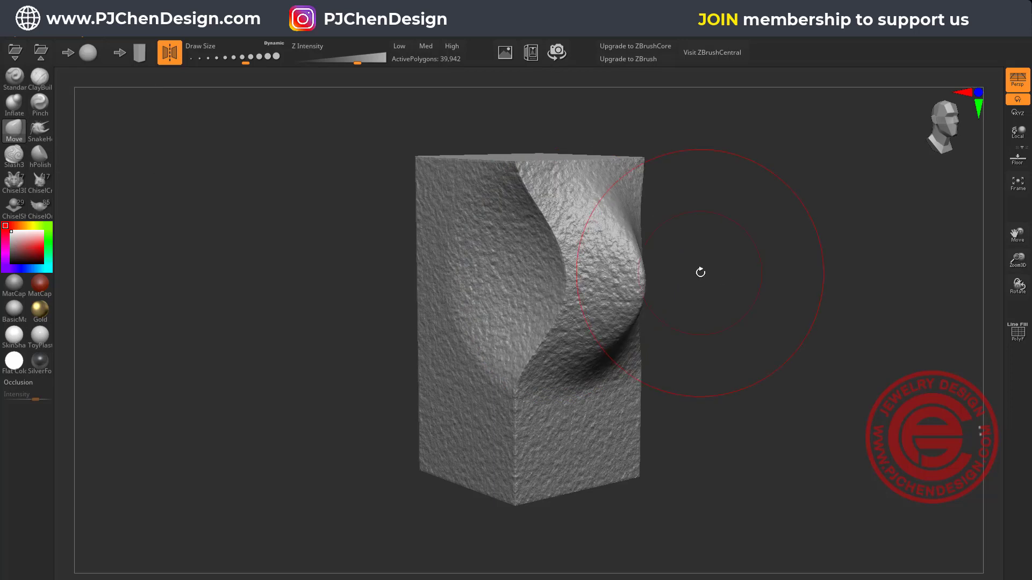
pyautogui.moveTo(484, 277); pyautogui.dragTo(279, 276)
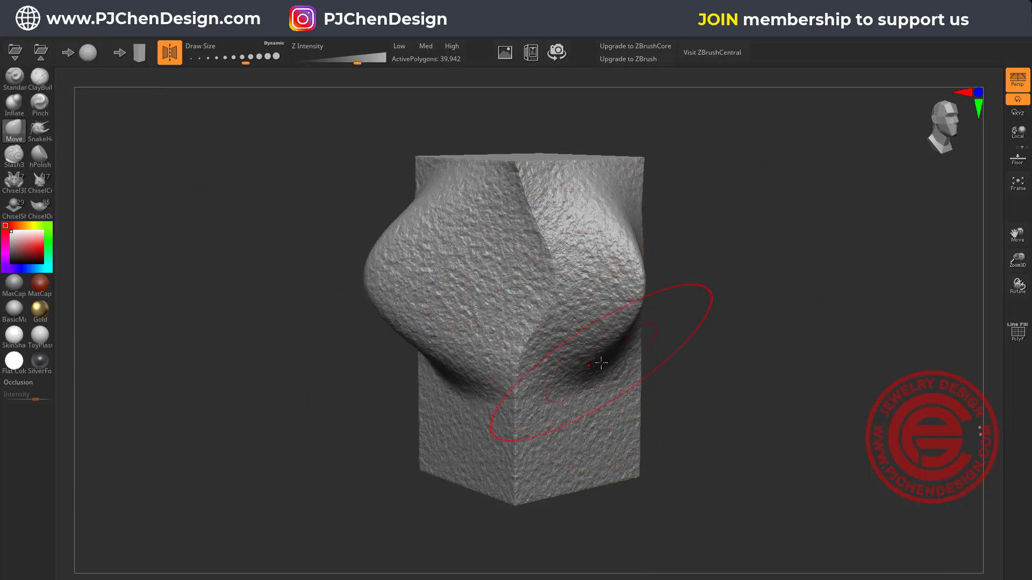
pyautogui.click(88, 54)
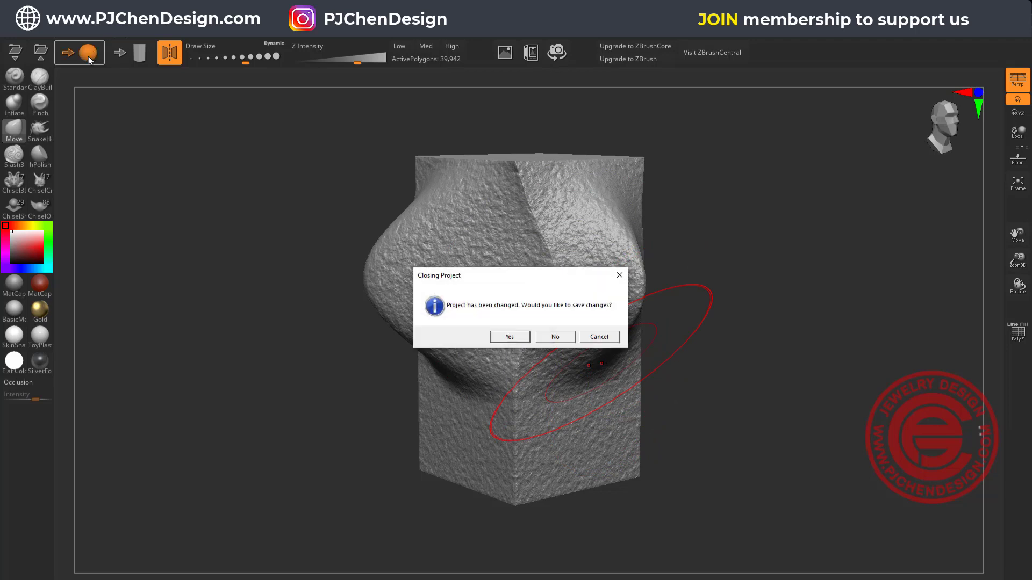
# Step: Discard the stone block and add mirrored ClayBuildup strokes to the new sphere's upper half
pyautogui.click(545, 337)
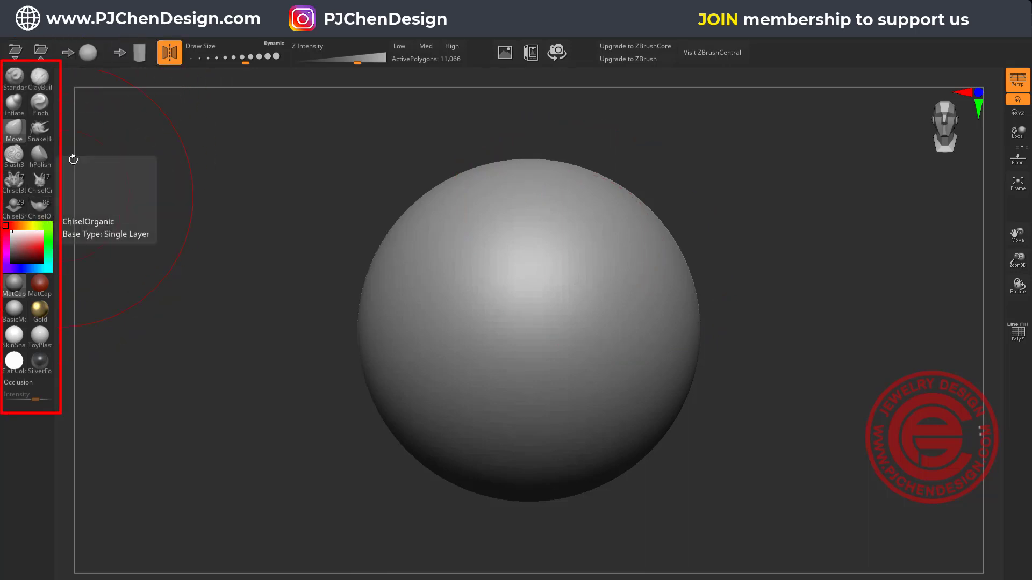
pyautogui.click(45, 79)
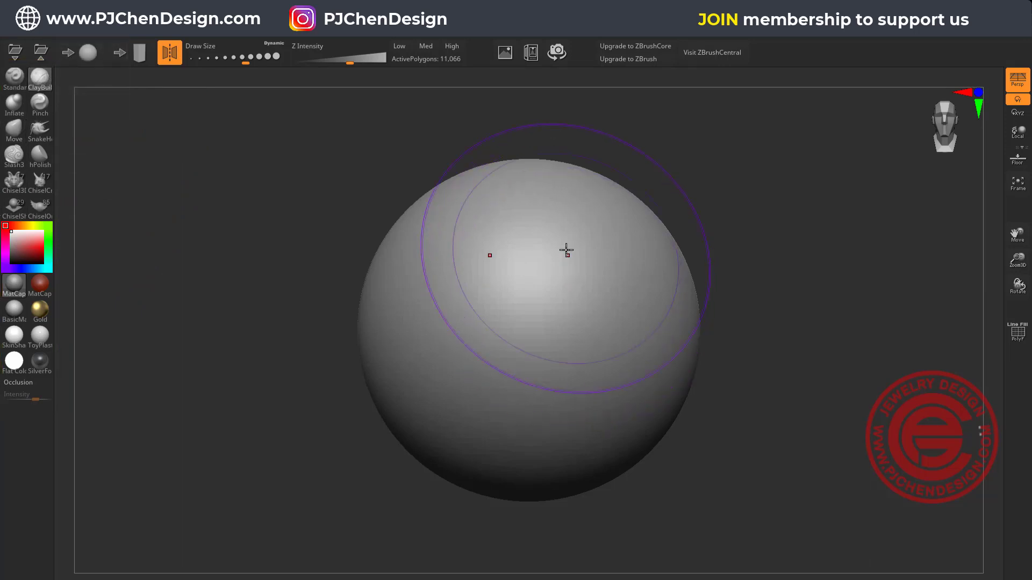
pyautogui.moveTo(565, 249)
pyautogui.mouseDown()
pyautogui.moveTo(606, 295)
pyautogui.moveTo(633, 304)
pyautogui.moveTo(622, 235)
pyautogui.moveTo(654, 276)
pyautogui.moveTo(587, 285)
pyautogui.moveTo(623, 242)
pyautogui.moveTo(666, 301)
pyautogui.moveTo(605, 341)
pyautogui.moveTo(645, 387)
pyautogui.moveTo(580, 369)
pyautogui.mouseUp()
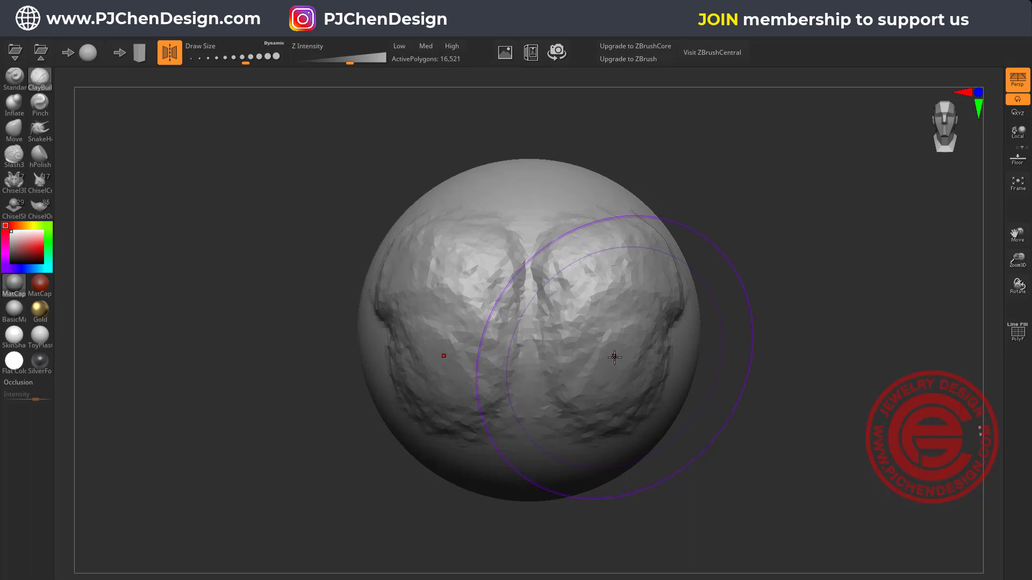
# Step: With Symmetry off, Inflate the right side and SnakeHook it into a long horn and lower lobe
pyautogui.click(171, 52)
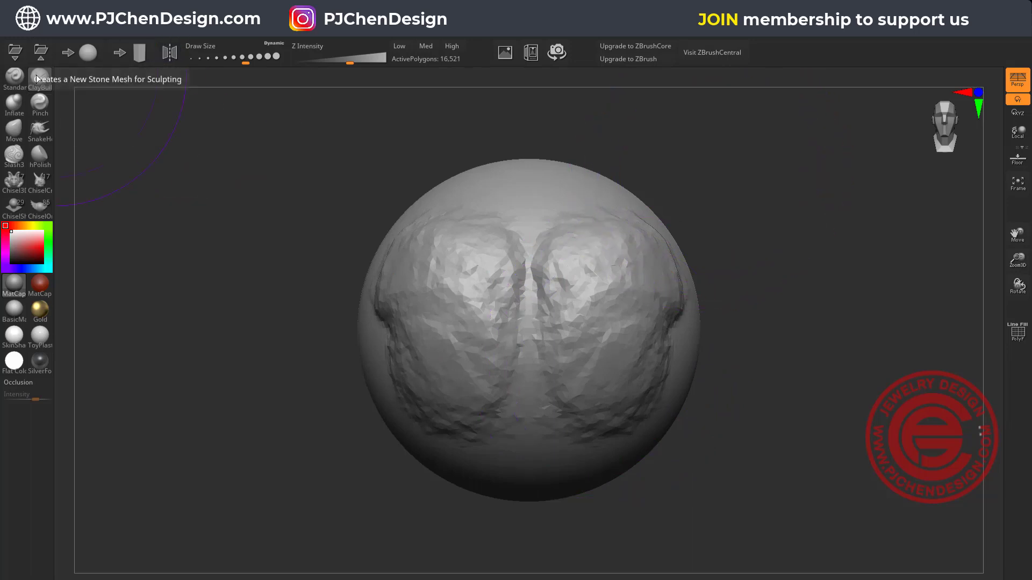
pyautogui.click(16, 105)
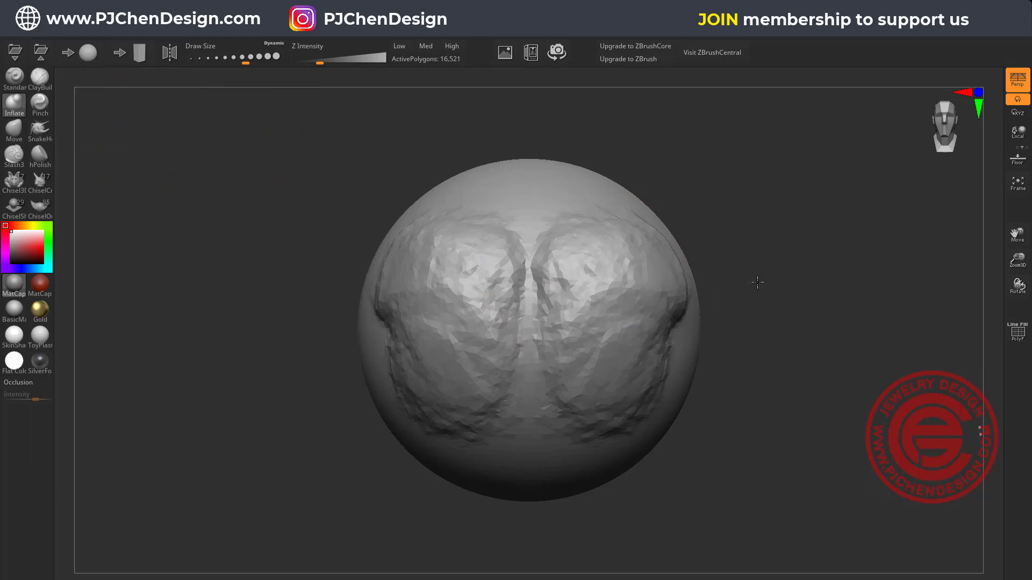
pyautogui.moveTo(594, 272)
pyautogui.mouseDown()
pyautogui.moveTo(760, 344)
pyautogui.moveTo(634, 279)
pyautogui.moveTo(666, 301)
pyautogui.moveTo(616, 245)
pyautogui.mouseUp()
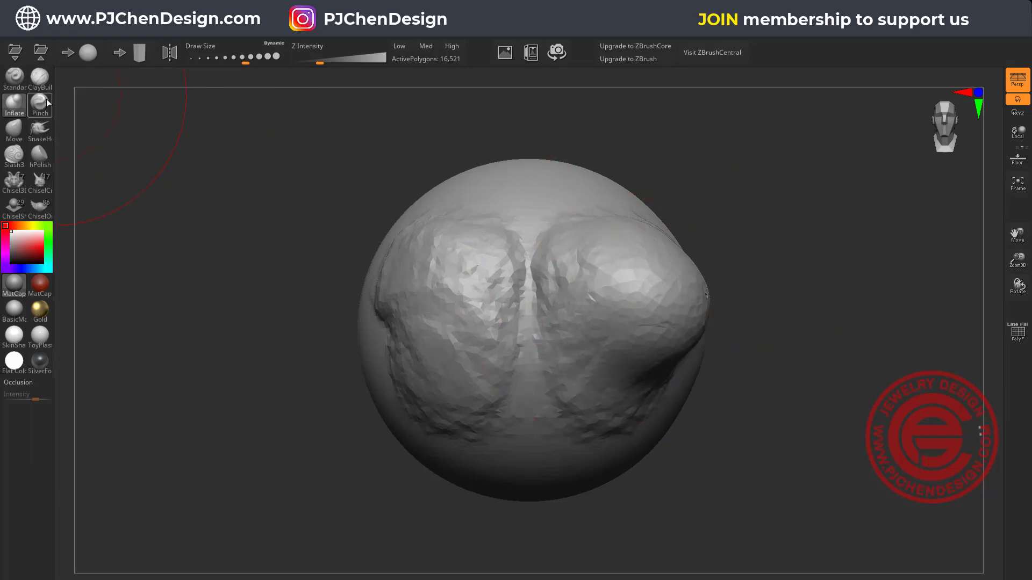
pyautogui.click(39, 132)
pyautogui.moveTo(622, 241)
pyautogui.mouseDown()
pyautogui.moveTo(734, 141)
pyautogui.moveTo(916, 156)
pyautogui.mouseUp()
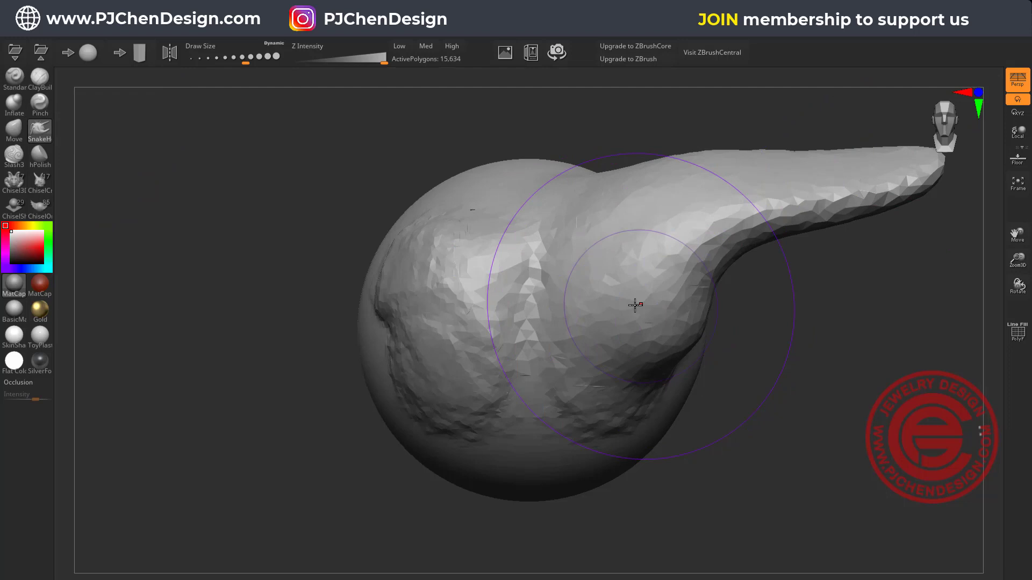
pyautogui.moveTo(636, 304)
pyautogui.mouseDown()
pyautogui.moveTo(672, 323)
pyautogui.moveTo(728, 408)
pyautogui.moveTo(803, 448)
pyautogui.moveTo(917, 441)
pyautogui.moveTo(955, 366)
pyautogui.mouseUp()
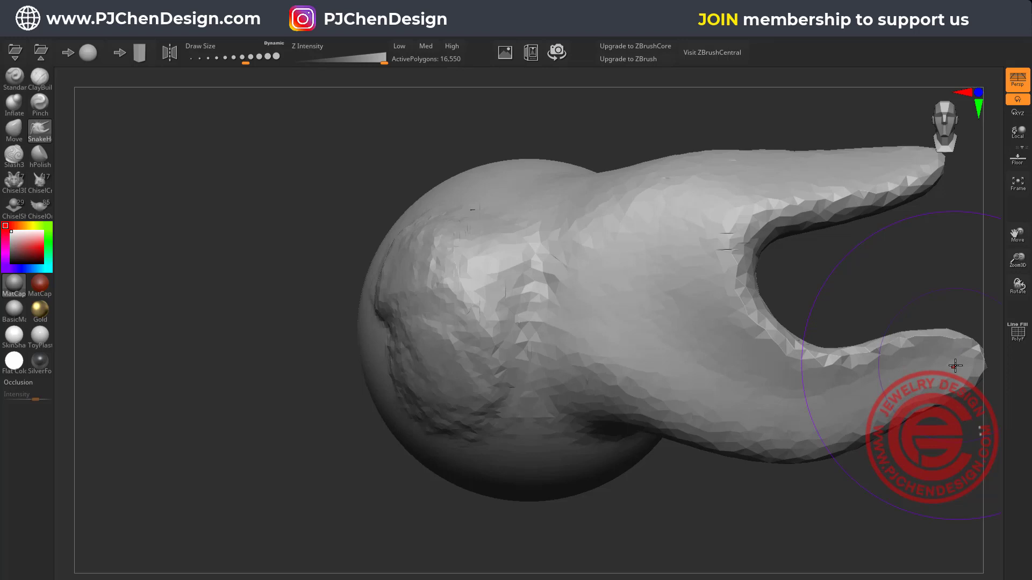
pyautogui.click(101, 56)
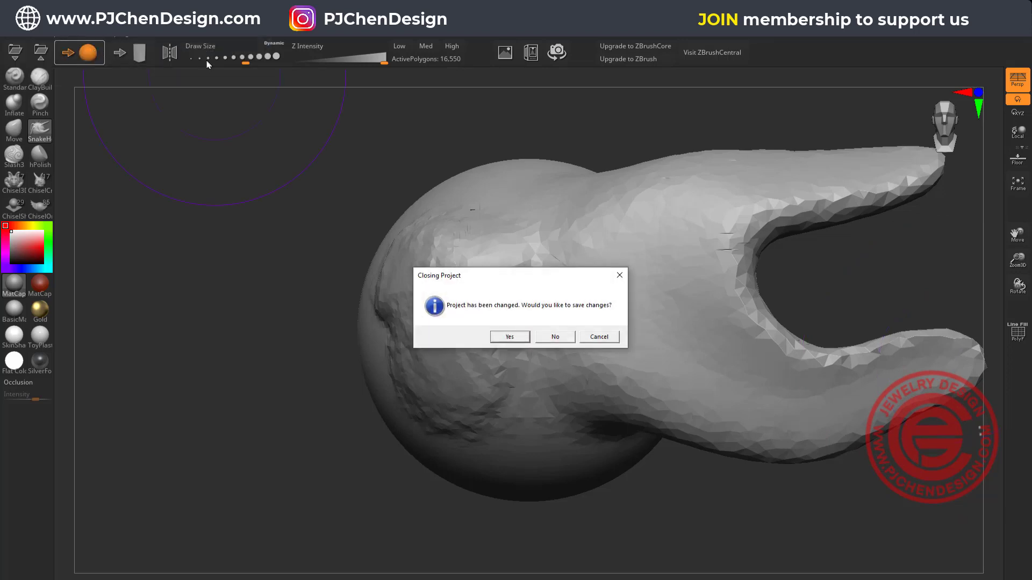
pyautogui.click(555, 337)
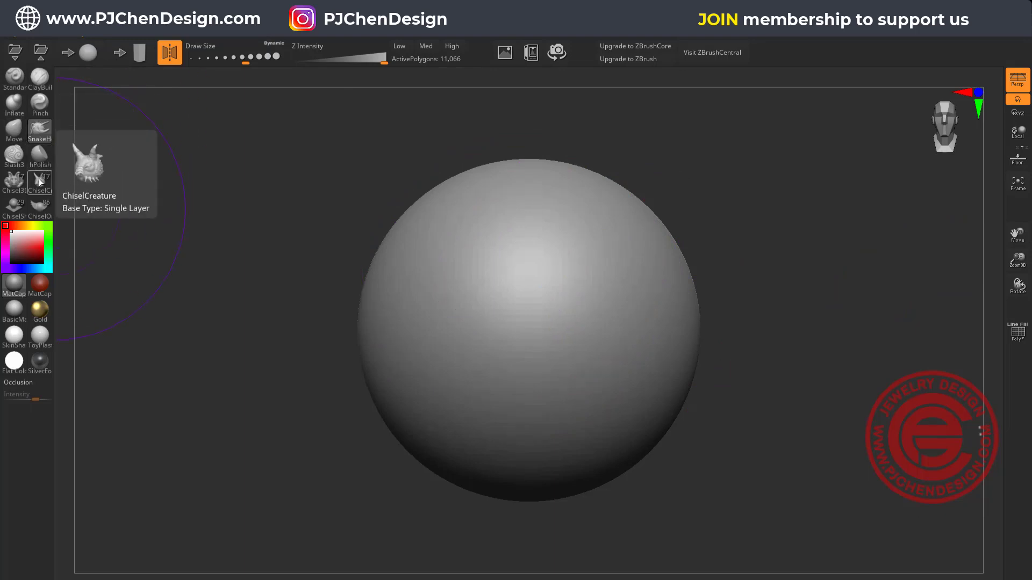
pyautogui.click(36, 184)
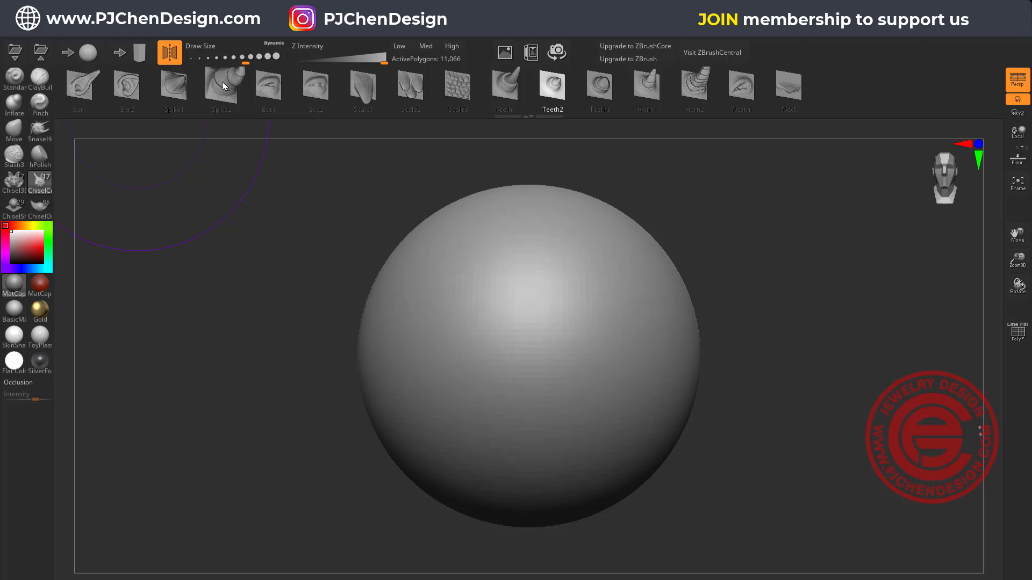
pyautogui.click(178, 93)
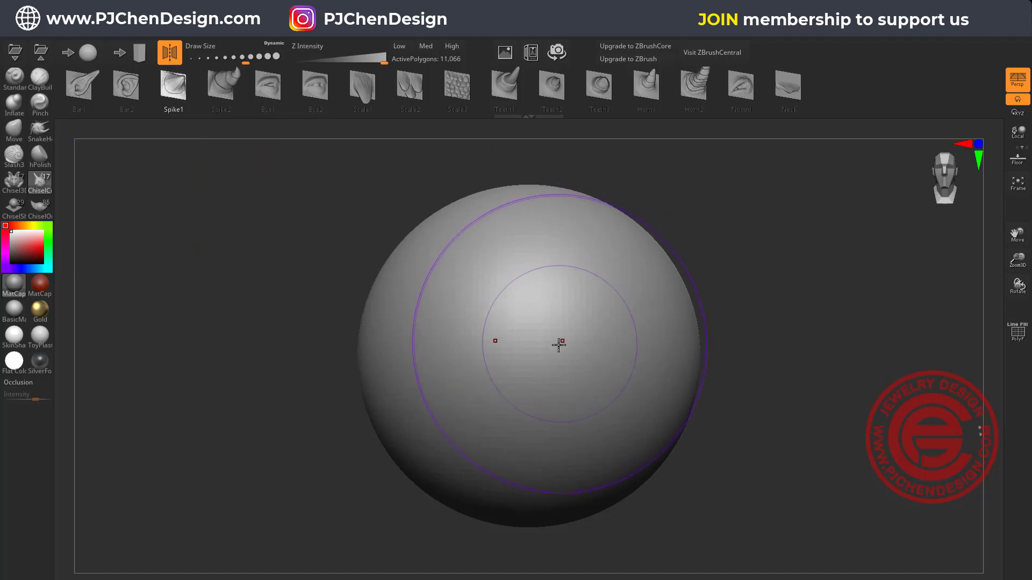
pyautogui.moveTo(529, 344); pyautogui.dragTo(750, 300)
pyautogui.moveTo(807, 408); pyautogui.dragTo(750, 445)
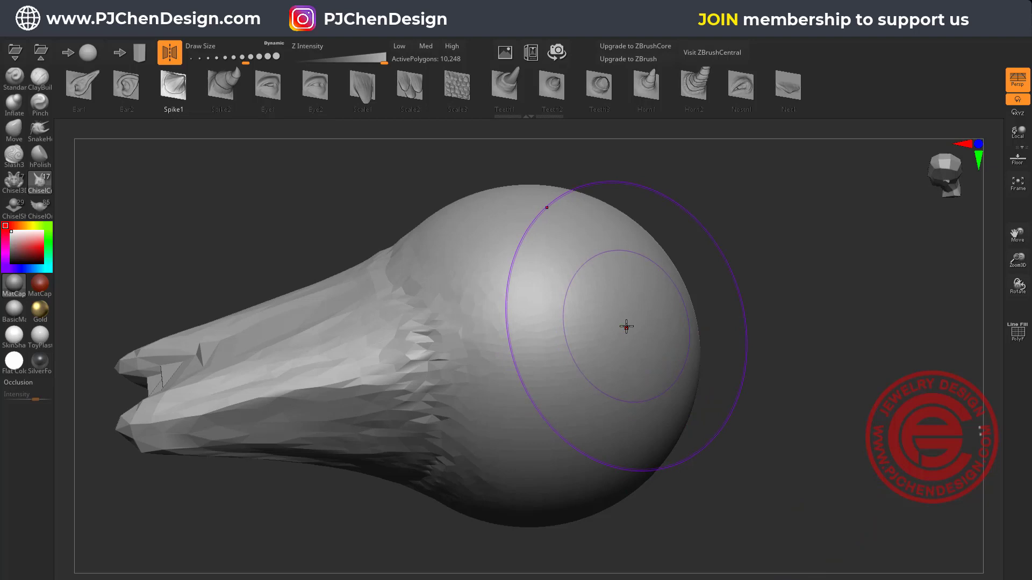
pyautogui.hotkey('ctrl', 'z')
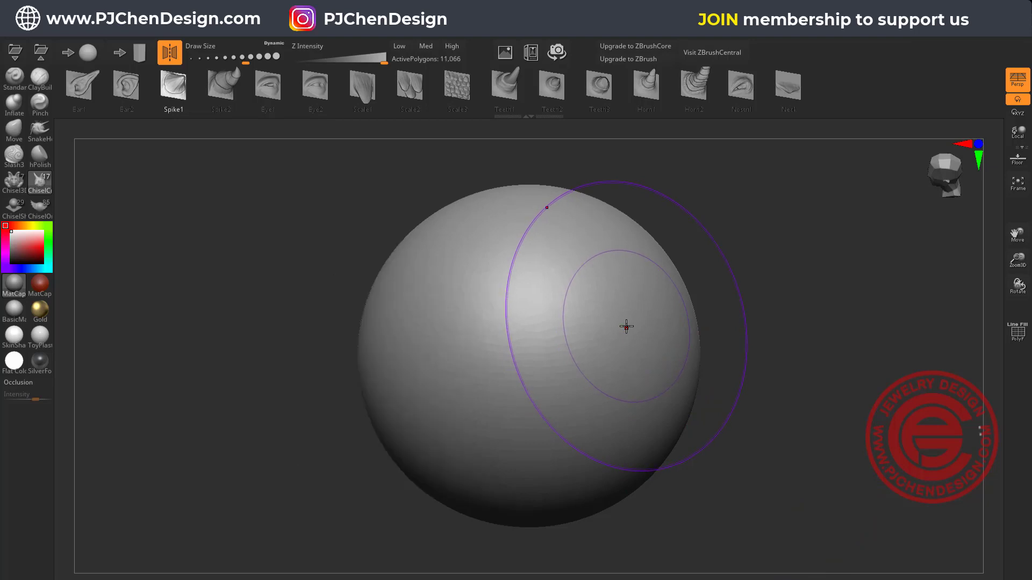
pyautogui.click(88, 86)
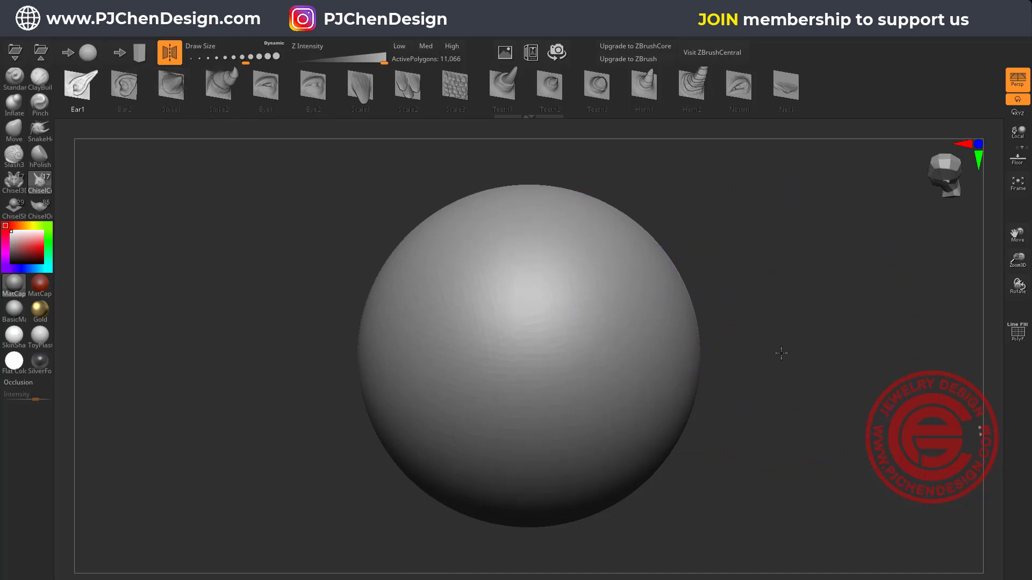
pyautogui.keyDown('shift'); pyautogui.moveTo(759, 397); pyautogui.dragTo(830, 311); pyautogui.keyUp('shift')
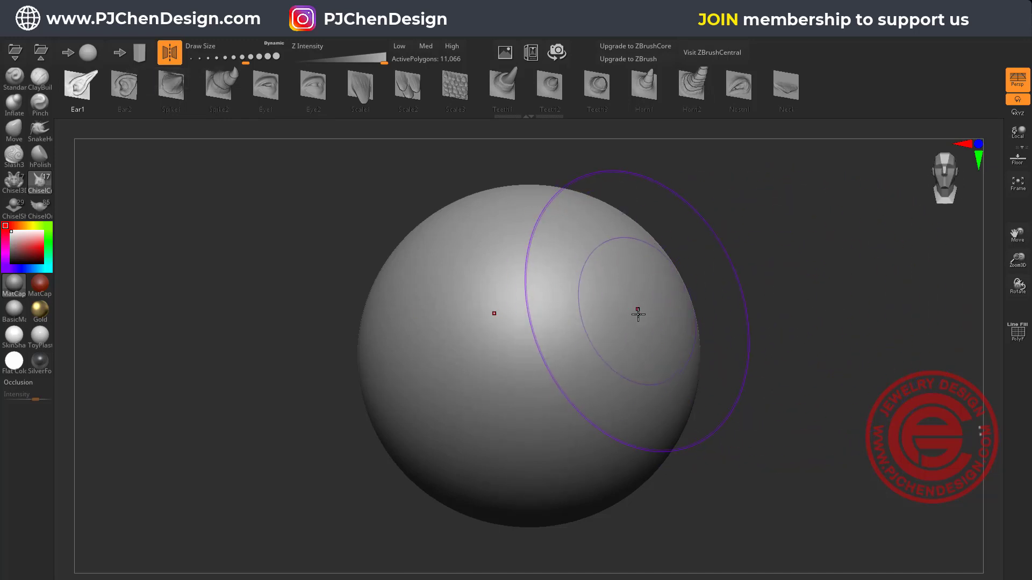
pyautogui.moveTo(634, 311); pyautogui.dragTo(587, 197)
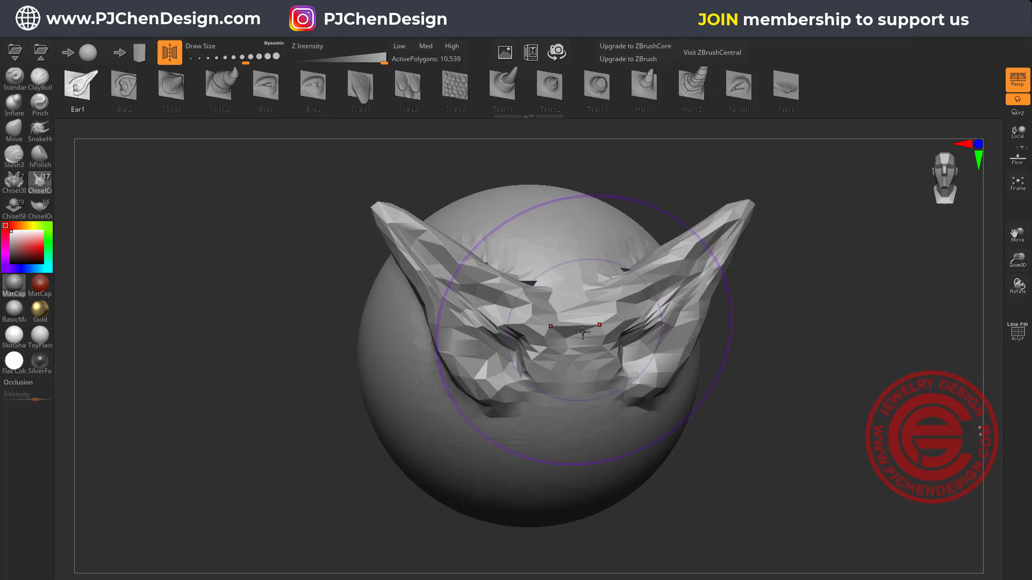
pyautogui.hotkey('ctrl', 'z')
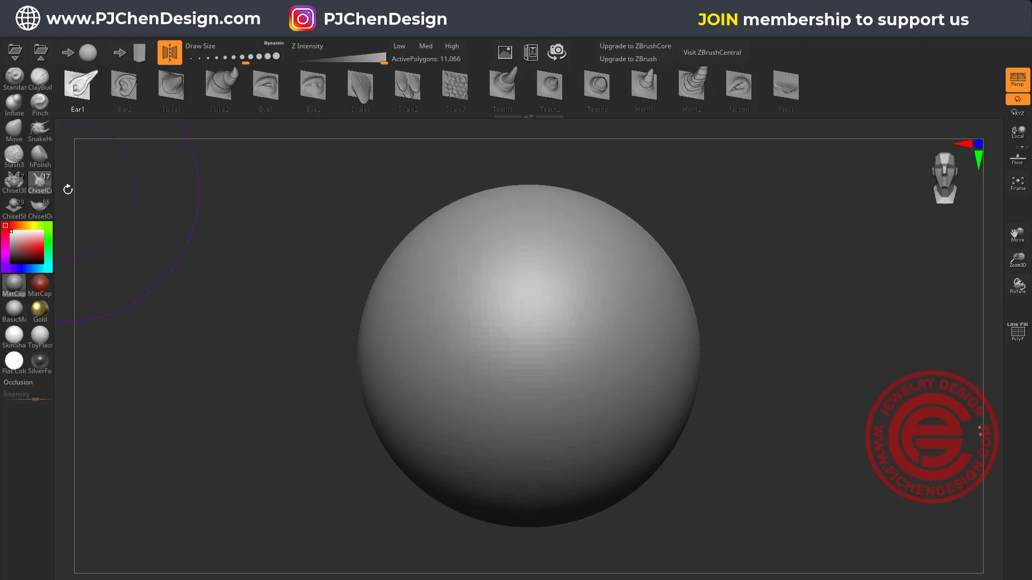
# Step: At brush size about 80, stamp Abstract01 pieces and drag out a large cluster on the sphere's front
pyautogui.moveTo(177, 97); pyautogui.dragTo(330, 105)
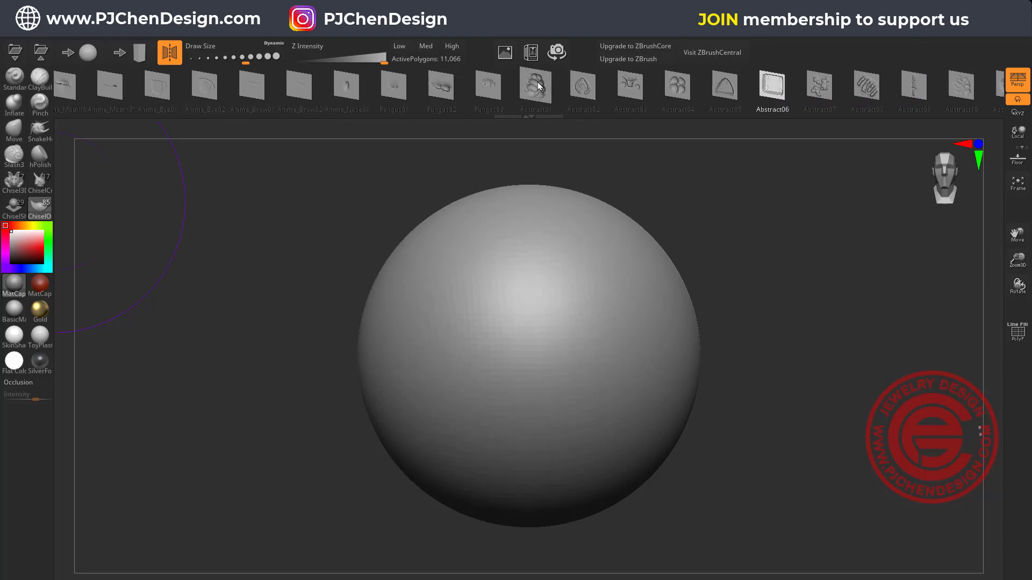
pyautogui.click(541, 87)
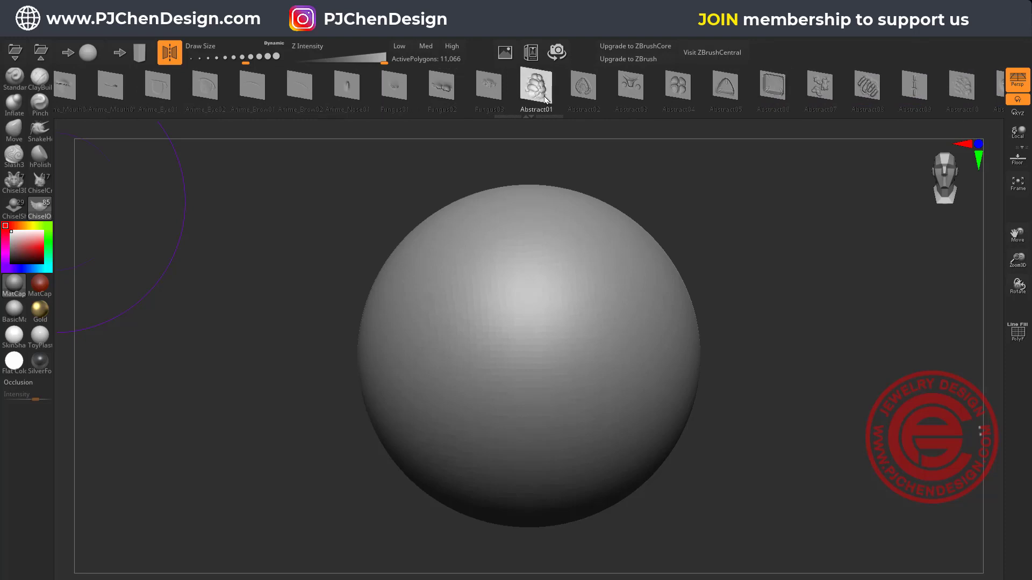
pyautogui.moveTo(245, 58); pyautogui.dragTo(218, 58)
pyautogui.click(585, 320)
pyautogui.click(558, 320)
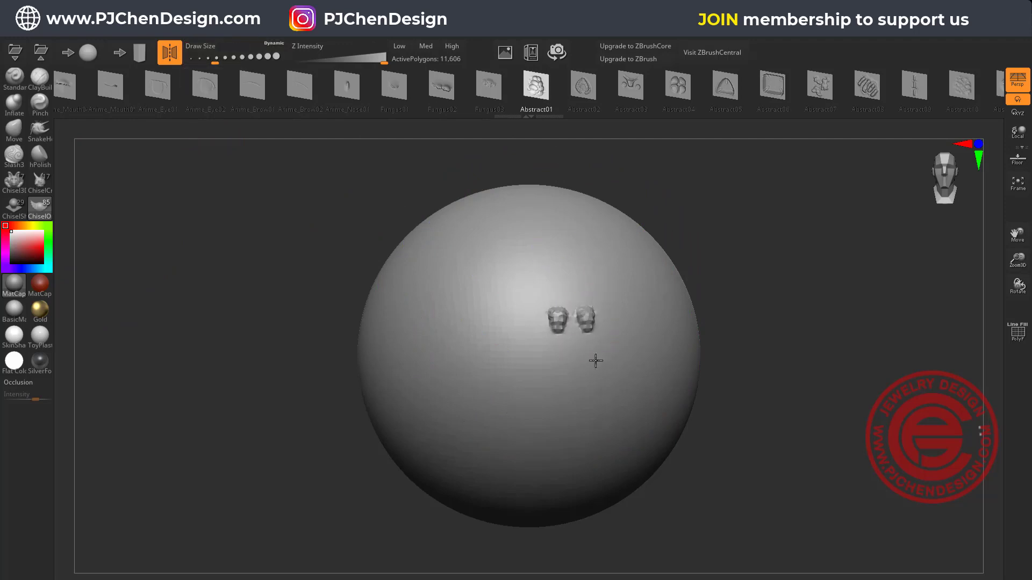
pyautogui.moveTo(594, 334)
pyautogui.mouseDown()
pyautogui.moveTo(604, 401)
pyautogui.moveTo(573, 449)
pyautogui.mouseUp()
pyautogui.moveTo(764, 270); pyautogui.dragTo(746, 285)
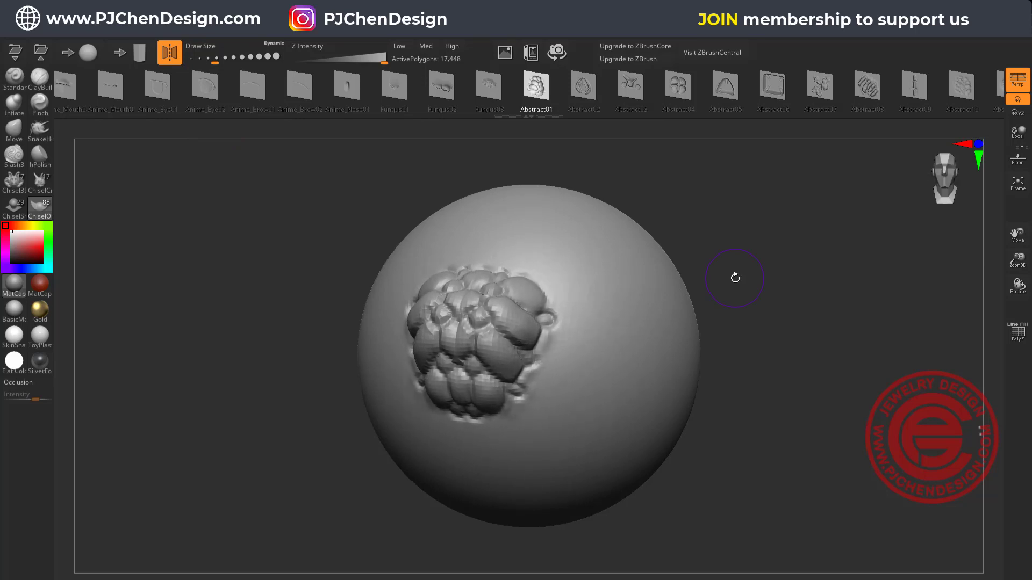
# Step: Add small mirrored Abstract04 stamps beside the cluster
pyautogui.press('Right')
pyautogui.press('Right')
pyautogui.press('Right')
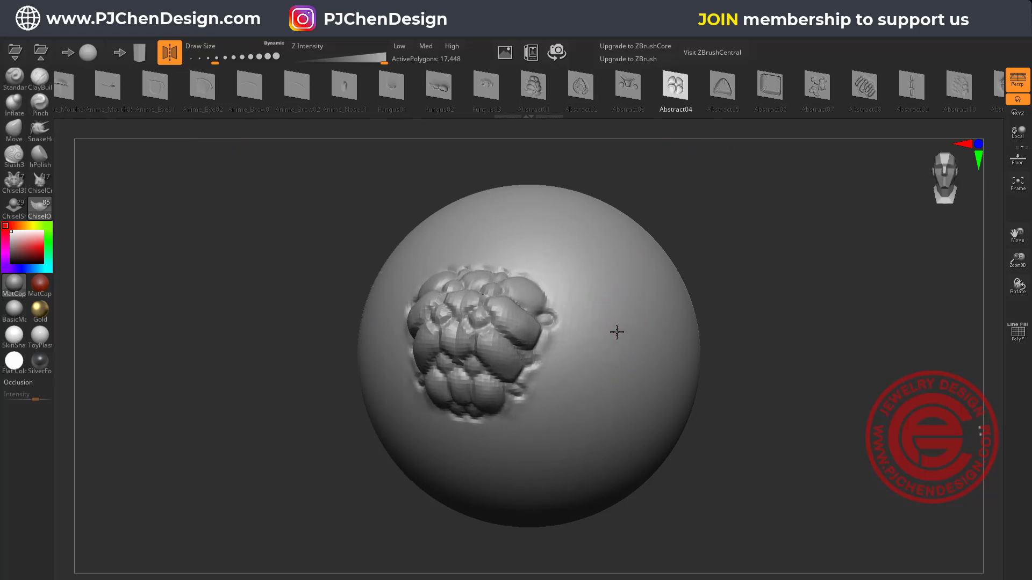
pyautogui.moveTo(634, 345); pyautogui.dragTo(645, 370)
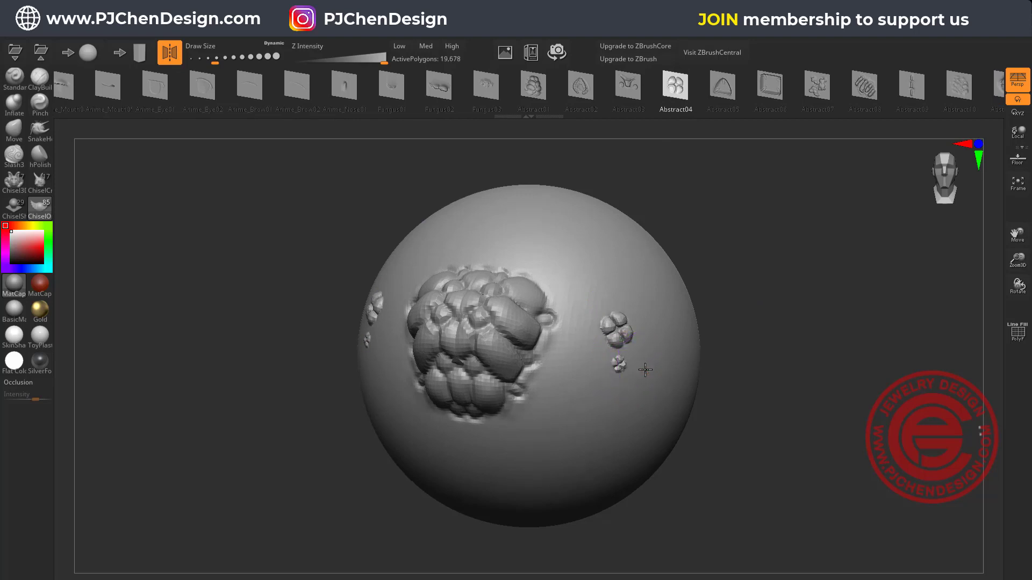
pyautogui.click(645, 343)
pyautogui.moveTo(760, 302)
pyautogui.mouseDown()
pyautogui.moveTo(747, 321)
pyautogui.moveTo(770, 308)
pyautogui.mouseUp()
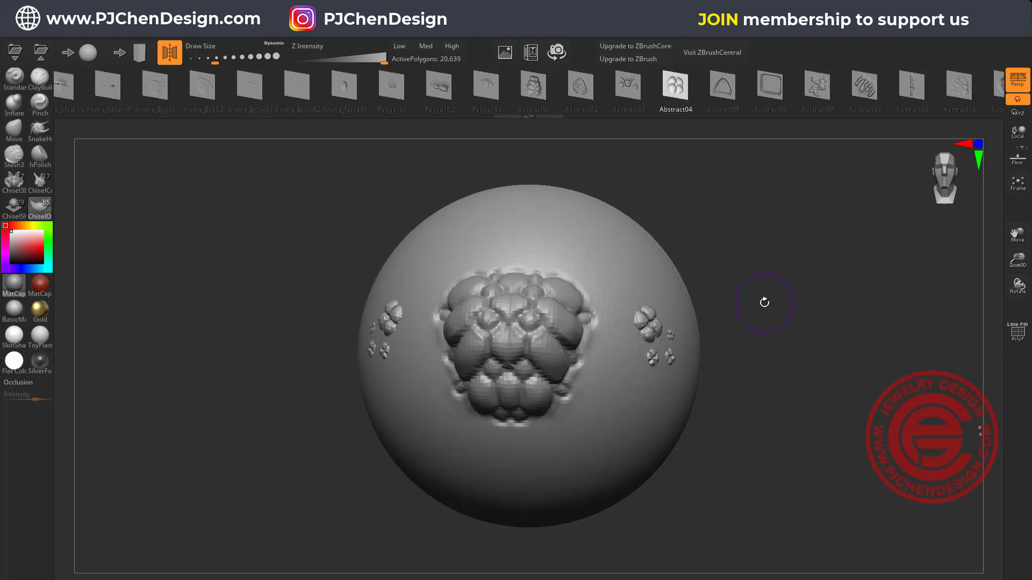
# Step: Insert a mirrored pair of long Animal_Horn02 horns, reaching 32,746 active polygons
pyautogui.scroll(8, 538, 86)
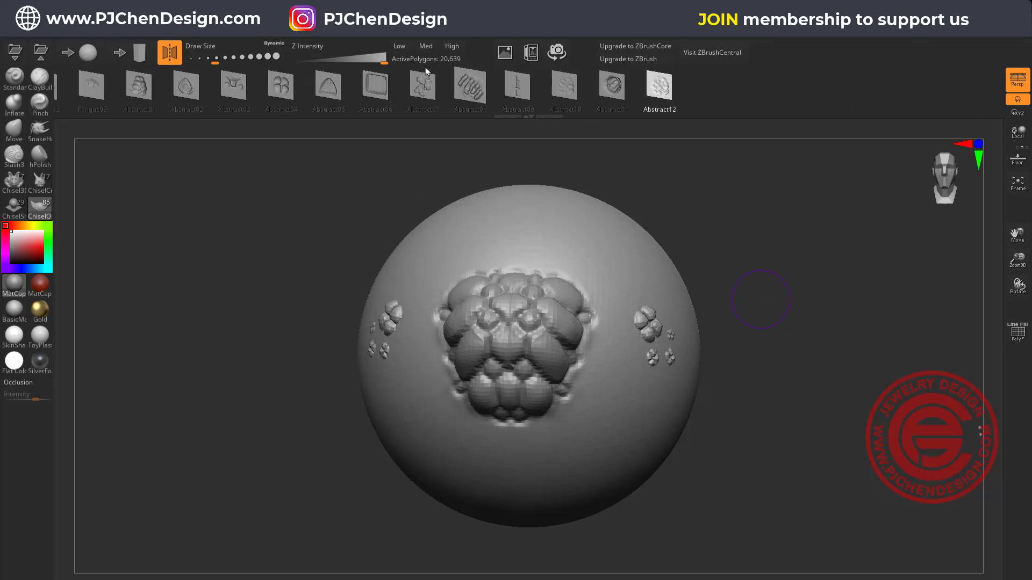
pyautogui.scroll(13, 227, 87)
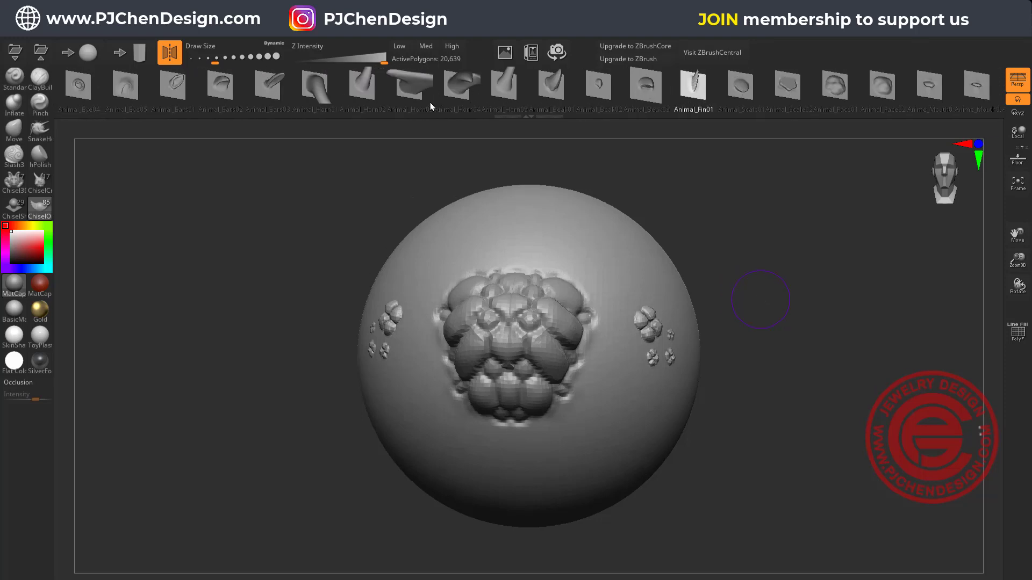
pyautogui.click(364, 89)
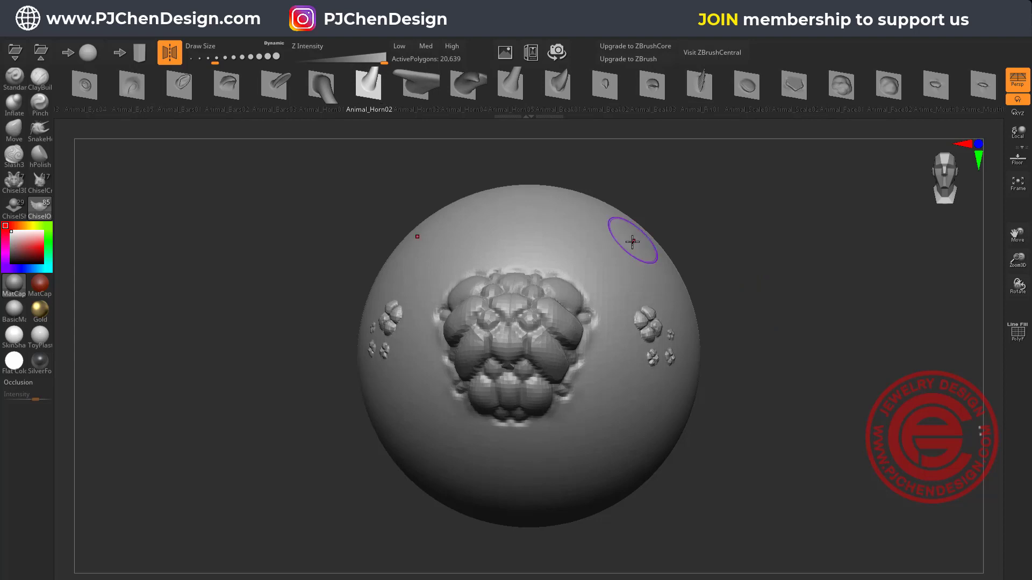
pyautogui.moveTo(611, 260)
pyautogui.mouseDown()
pyautogui.moveTo(812, 245)
pyautogui.moveTo(785, 243)
pyautogui.mouseUp()
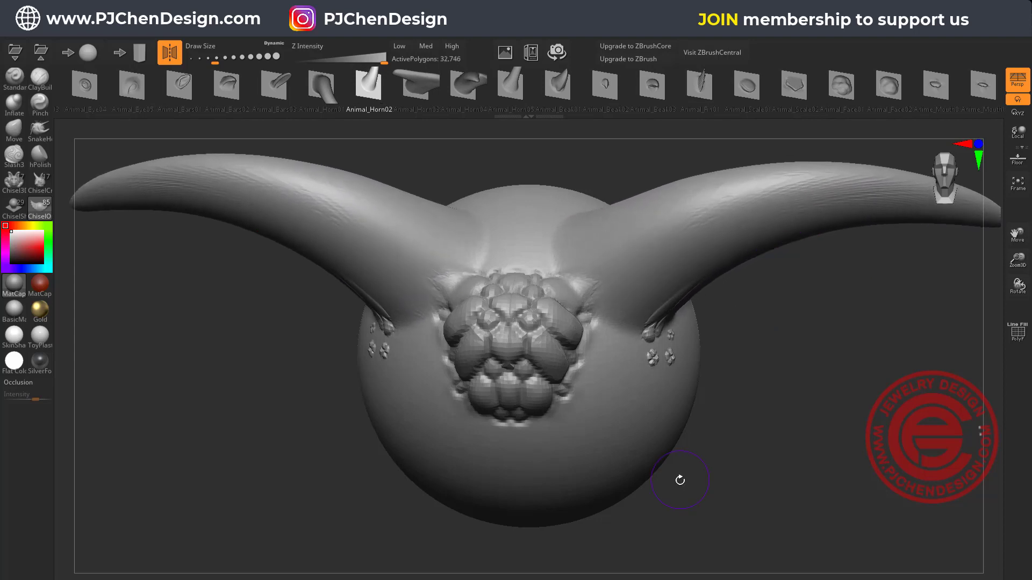
pyautogui.moveTo(774, 381); pyautogui.dragTo(792, 332)
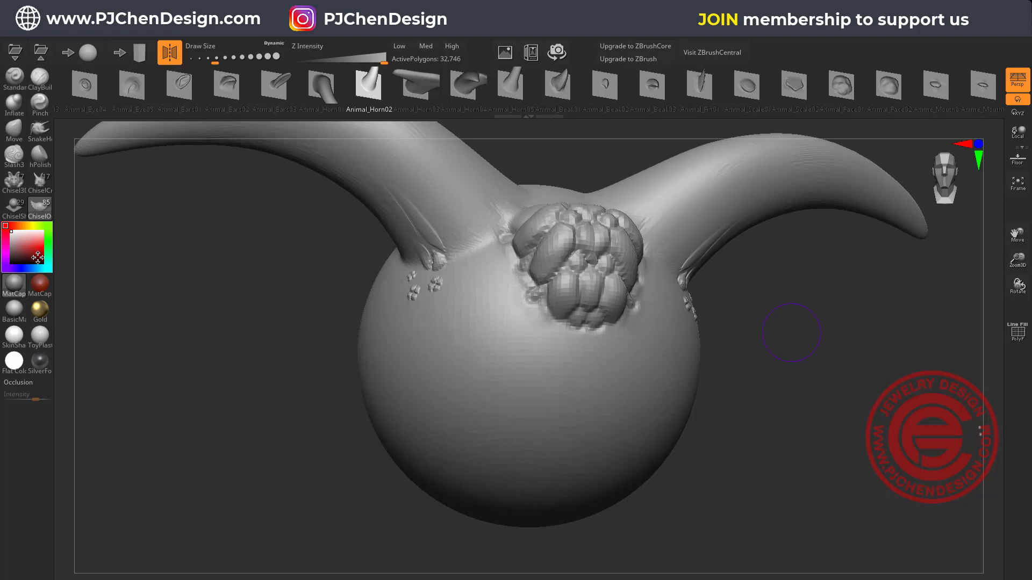
# Step: Try Gold, ToyPlastic, SilverFoil and Flat Color materials, settle on MatCap Red Wax, and add crossed Animal_Horn02 horns
pyautogui.click(39, 284)
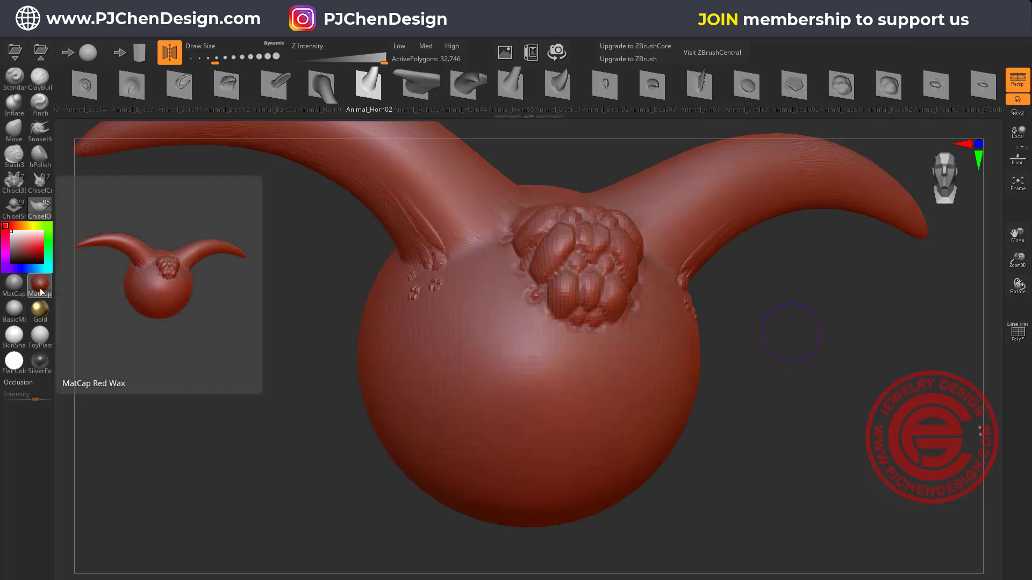
pyautogui.click(39, 317)
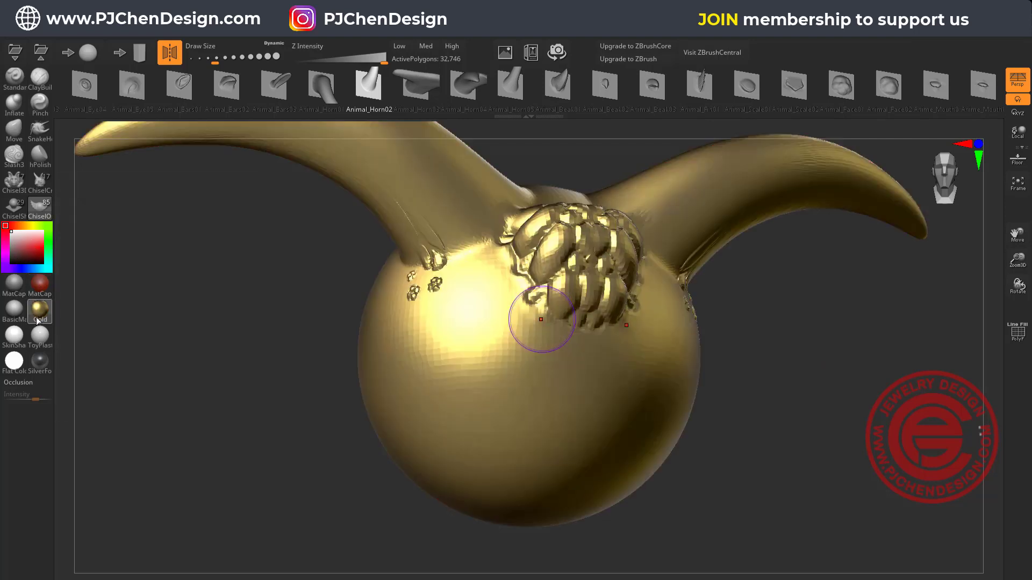
pyautogui.click(39, 333)
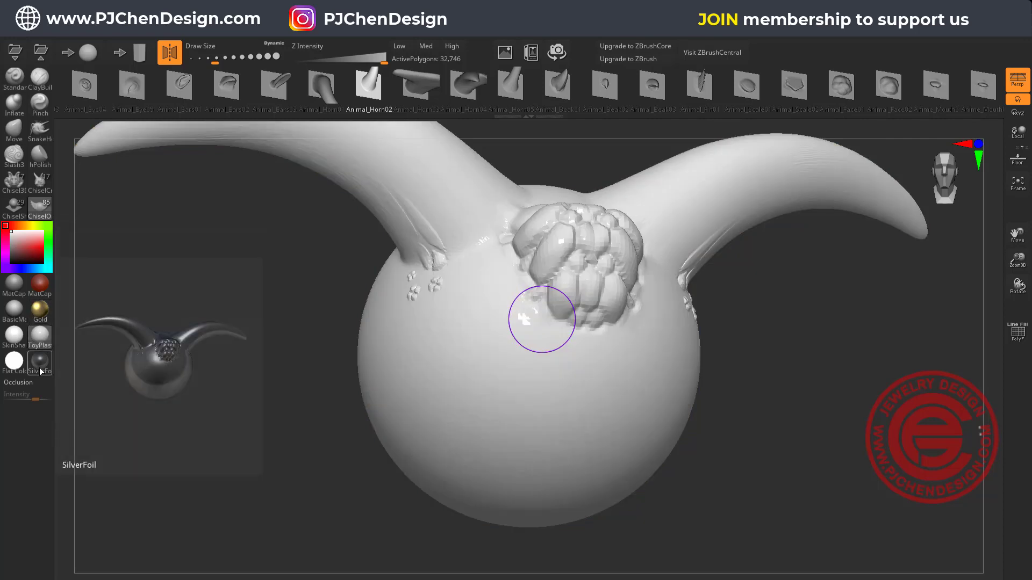
pyautogui.click(39, 363)
pyautogui.click(15, 361)
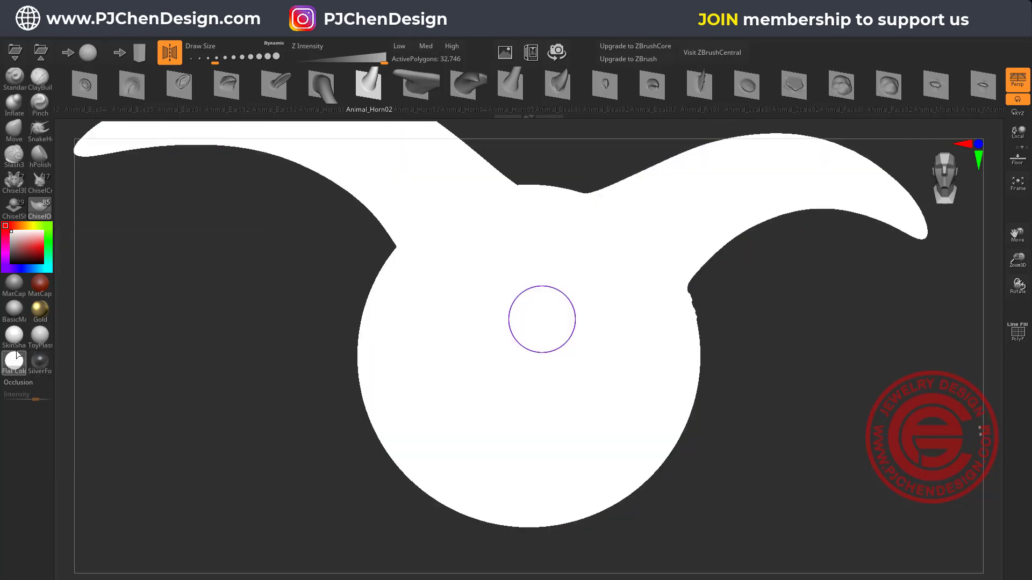
pyautogui.click(20, 330)
pyautogui.click(14, 308)
pyautogui.click(14, 283)
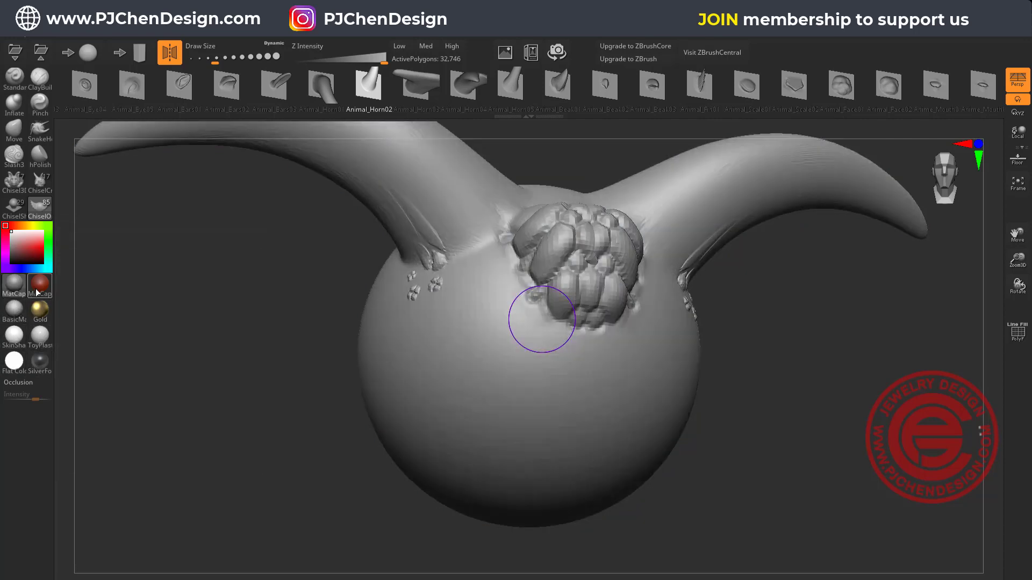
pyautogui.click(31, 297)
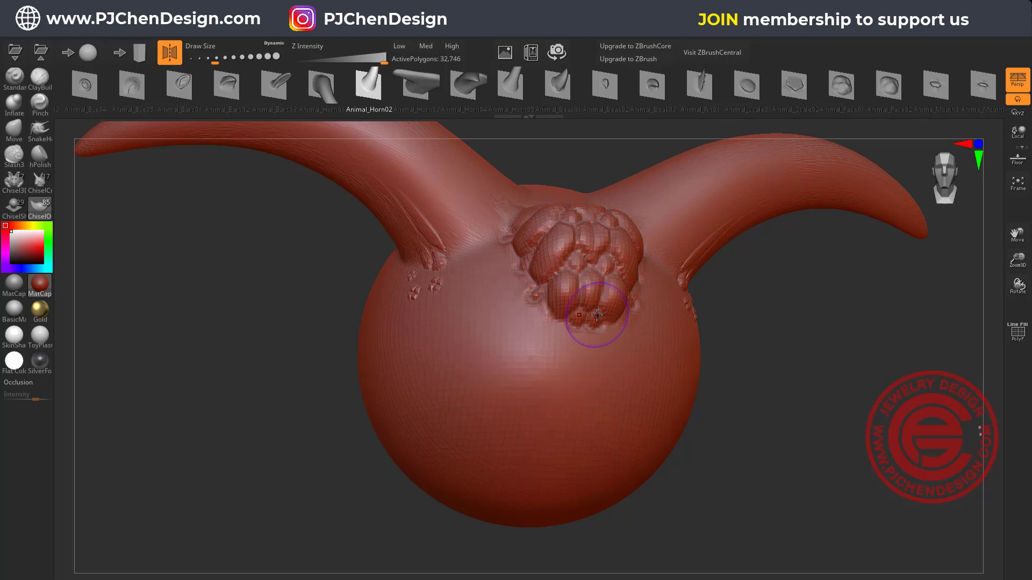
pyautogui.moveTo(552, 348); pyautogui.dragTo(586, 380)
# Step: Undo the crossed horns and hPolish the bump cluster's lower part flatter, reaching 39,283 polygons
pyautogui.hotkey('ctrl', 'z')
pyautogui.click(36, 160)
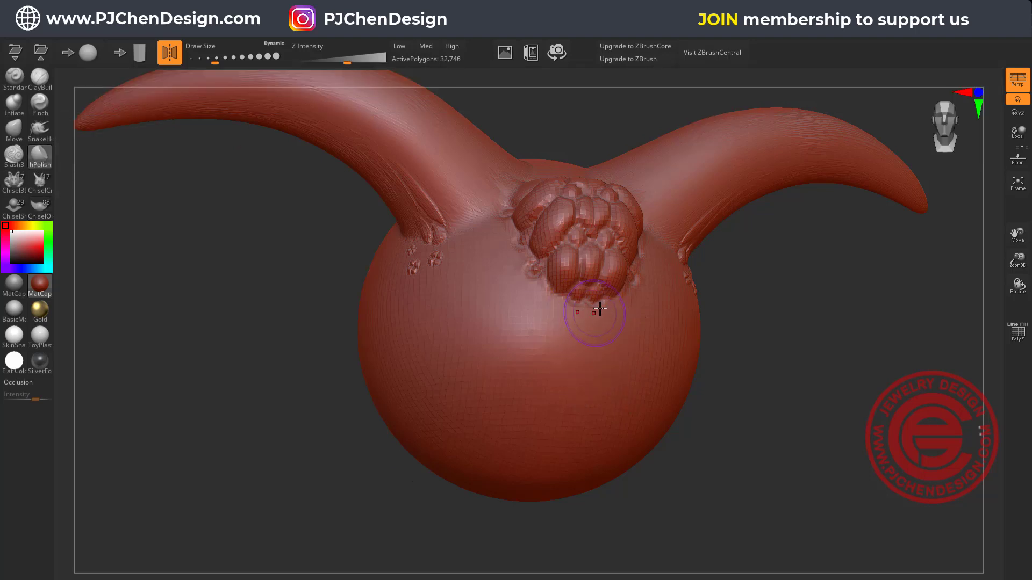
pyautogui.moveTo(602, 305)
pyautogui.mouseDown()
pyautogui.moveTo(567, 313)
pyautogui.moveTo(556, 290)
pyautogui.mouseUp()
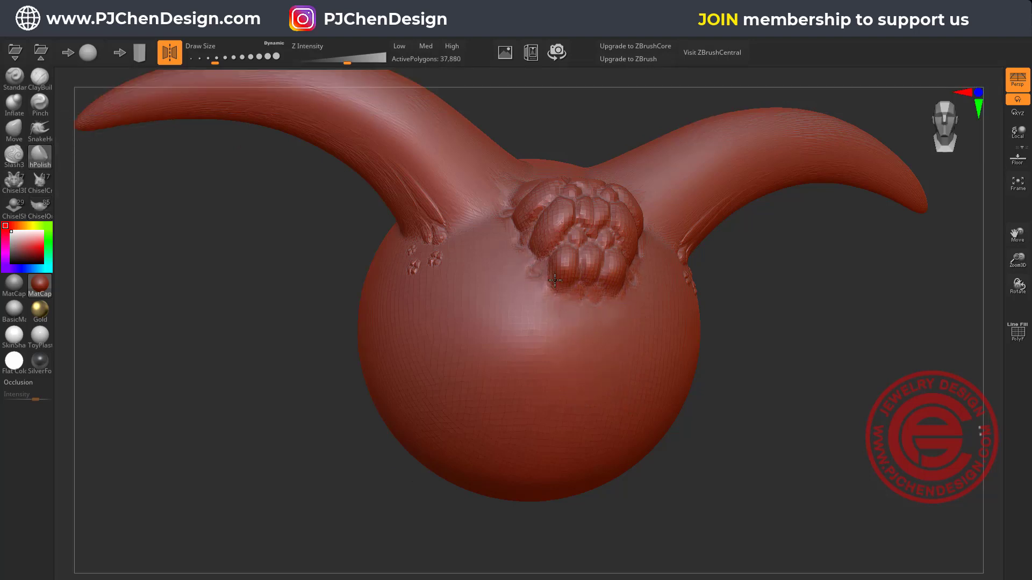
pyautogui.moveTo(1017, 260); pyautogui.dragTo(1001, 297)
pyautogui.moveTo(575, 151)
pyautogui.mouseDown()
pyautogui.moveTo(591, 113)
pyautogui.moveTo(723, 164)
pyautogui.moveTo(694, 207)
pyautogui.moveTo(572, 212)
pyautogui.moveTo(723, 212)
pyautogui.moveTo(703, 244)
pyautogui.mouseUp()
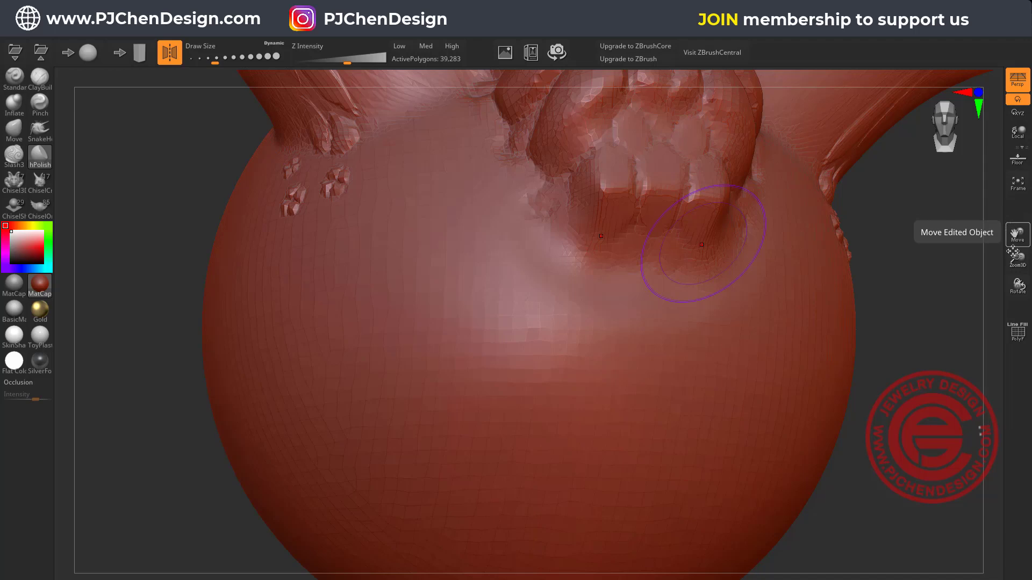
pyautogui.moveTo(1017, 260); pyautogui.dragTo(1013, 202)
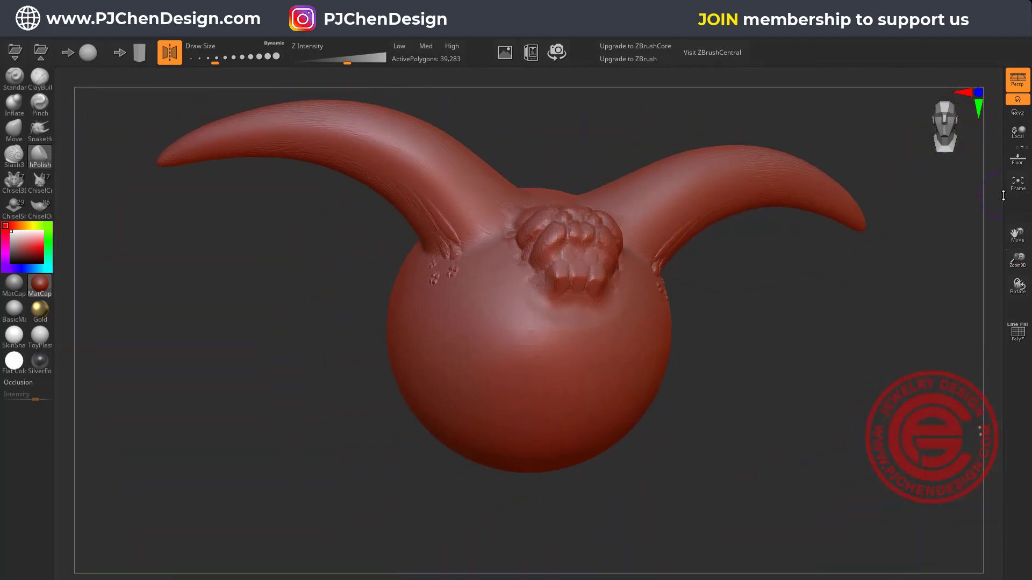
# Step: Pull two mirrored pairs of spikes from the lower sphere, then enlarge the brush and widen the lower body
pyautogui.click(25, 133)
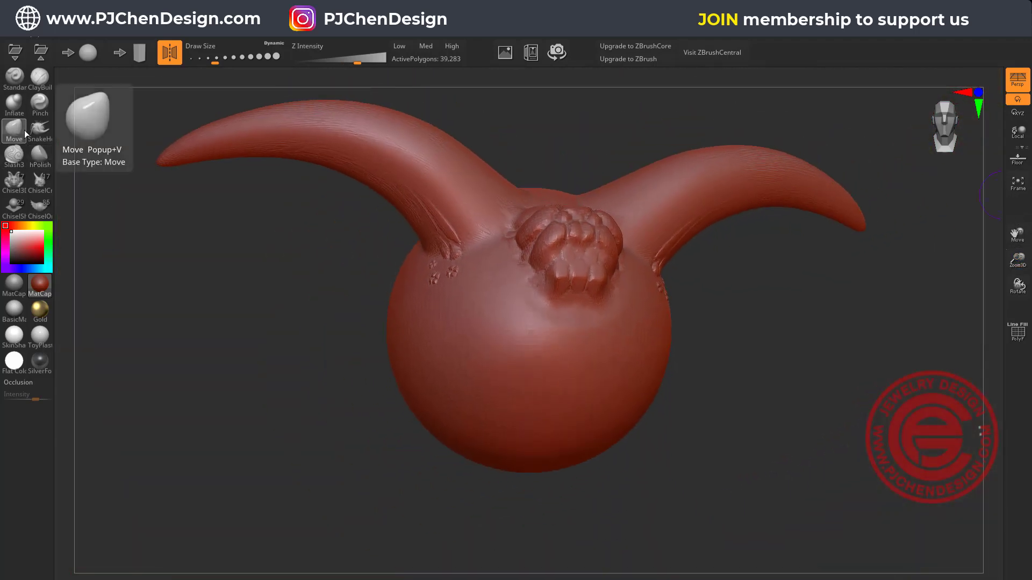
pyautogui.moveTo(456, 376)
pyautogui.mouseDown()
pyautogui.moveTo(447, 395)
pyautogui.moveTo(370, 442)
pyautogui.mouseUp()
pyautogui.moveTo(477, 417); pyautogui.dragTo(451, 490)
pyautogui.moveTo(215, 58); pyautogui.dragTo(256, 58)
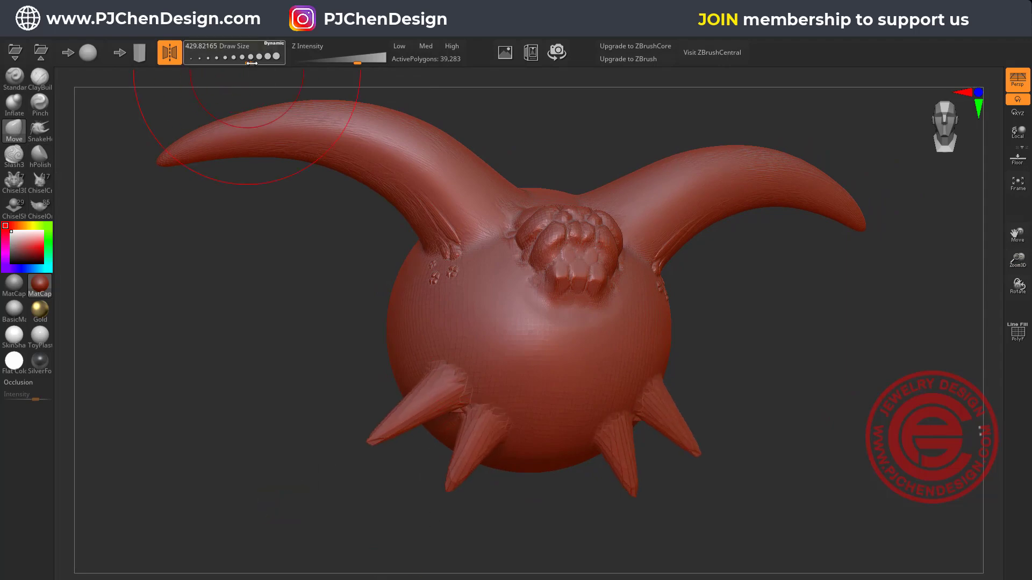
pyautogui.moveTo(481, 382)
pyautogui.mouseDown()
pyautogui.moveTo(463, 430)
pyautogui.moveTo(388, 534)
pyautogui.mouseUp()
pyautogui.moveTo(395, 322); pyautogui.dragTo(148, 340)
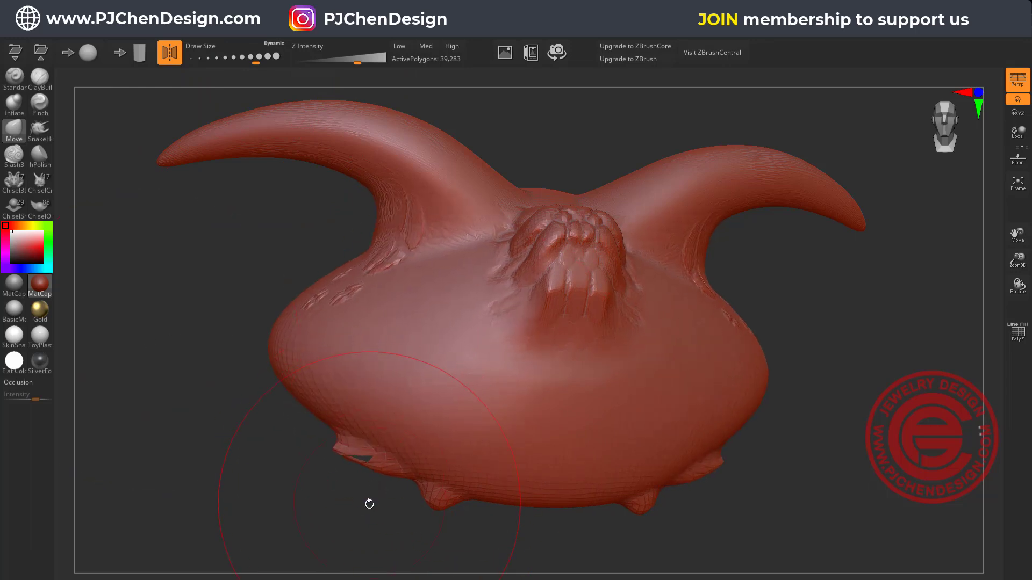
# Step: Undo the lower-body widening, turn to a front view, and shrink Draw Size to about 100
pyautogui.moveTo(369, 502)
pyautogui.mouseDown()
pyautogui.moveTo(445, 434)
pyautogui.moveTo(301, 457)
pyautogui.mouseUp()
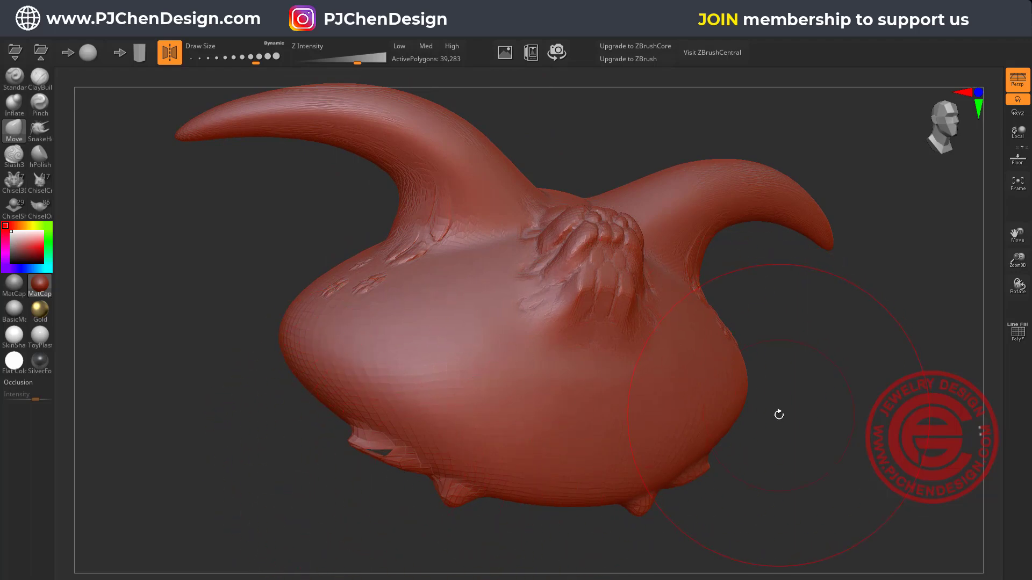
pyautogui.hotkey('ctrl', 'z')
pyautogui.hotkey('ctrl', 'z')
pyautogui.hotkey('ctrl', 'z')
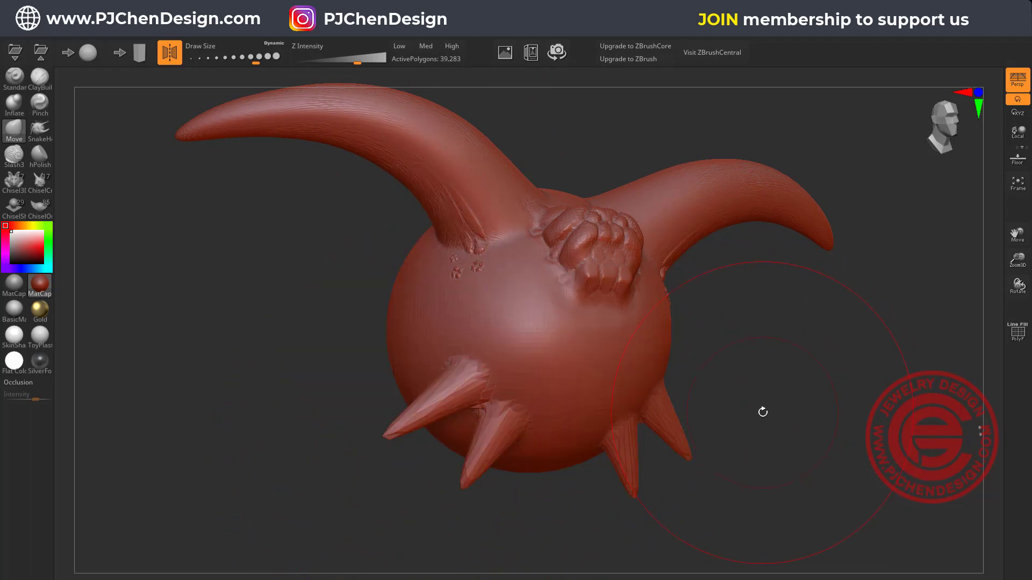
pyautogui.moveTo(747, 420); pyautogui.dragTo(695, 237)
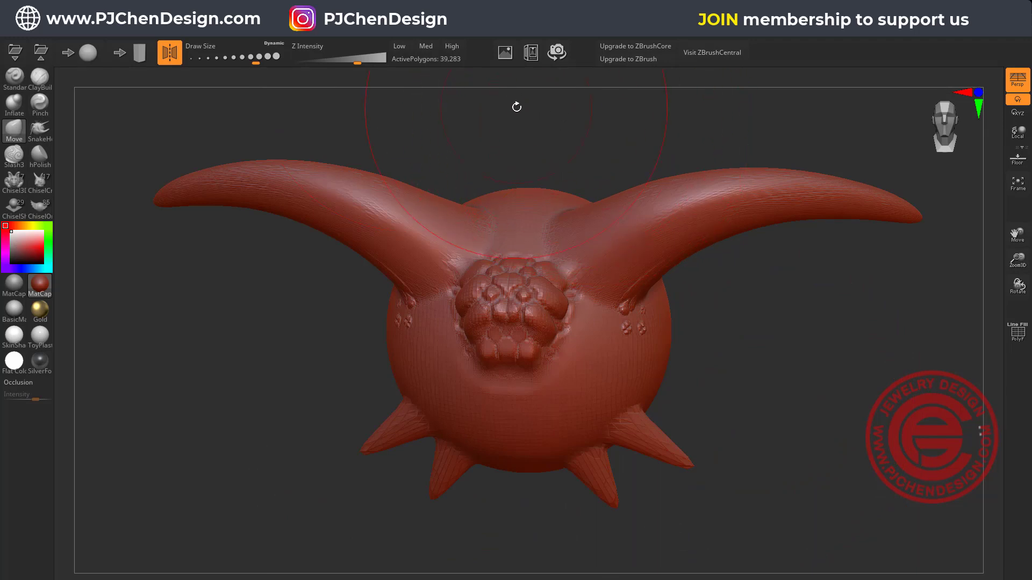
pyautogui.moveTo(256, 57); pyautogui.dragTo(217, 58)
# Step: Export the sculpt for 3D printing as the OBJ file '3DPrint test' in the moose signet ring folder
pyautogui.click(538, 54)
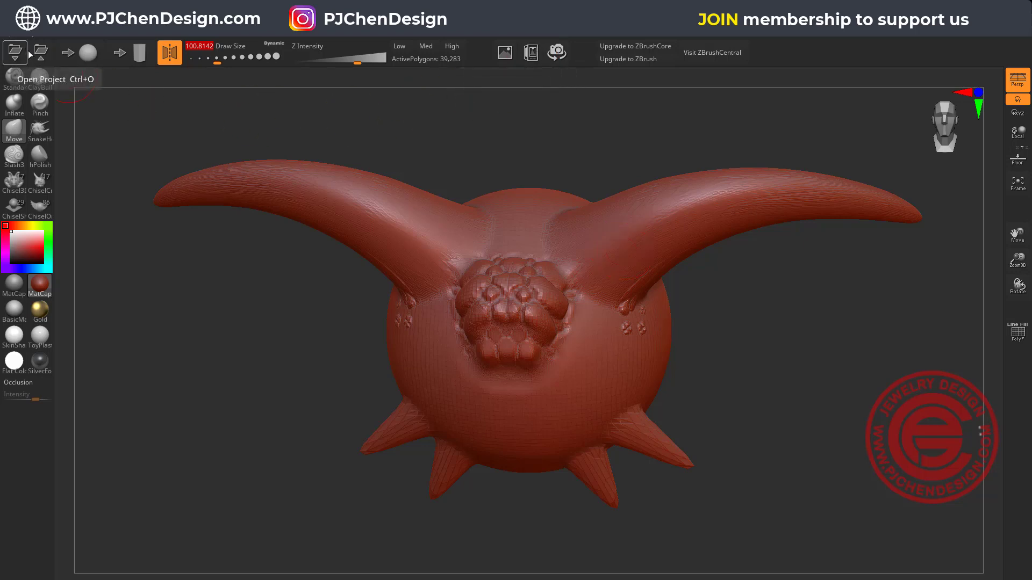
pyautogui.click(535, 57)
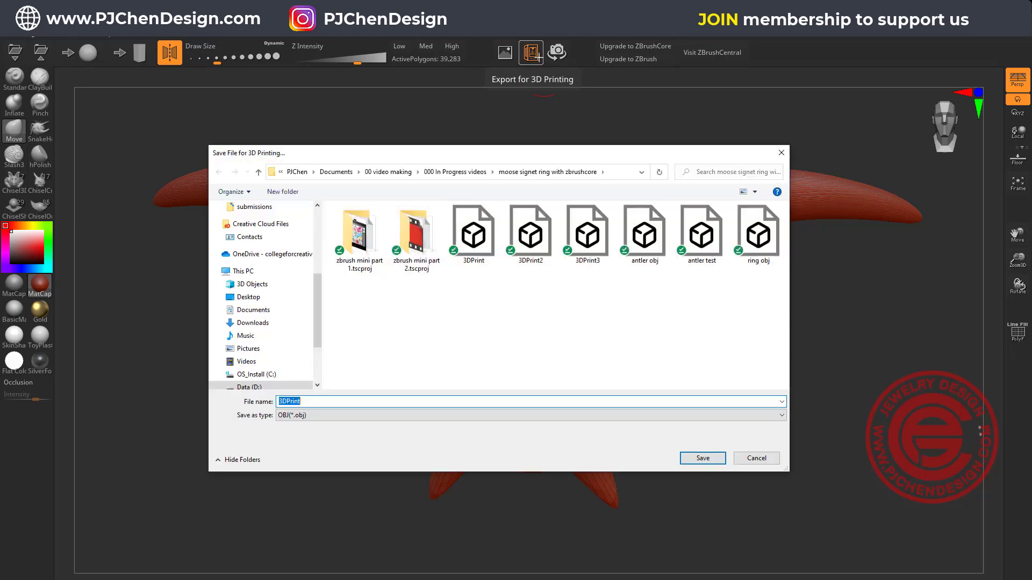
pyautogui.click(350, 403)
pyautogui.click(489, 416)
pyautogui.click(712, 463)
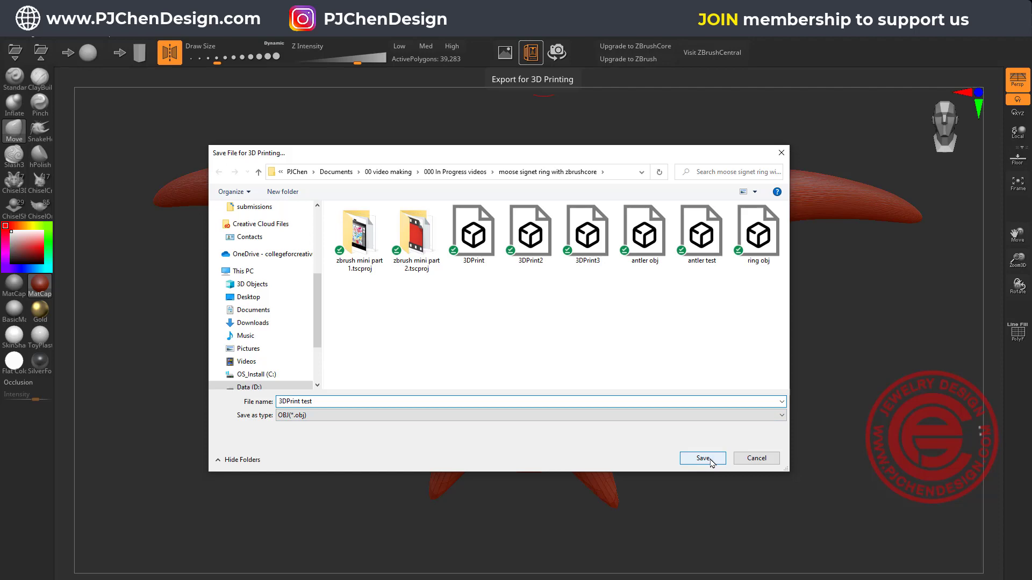
pyautogui.click(711, 461)
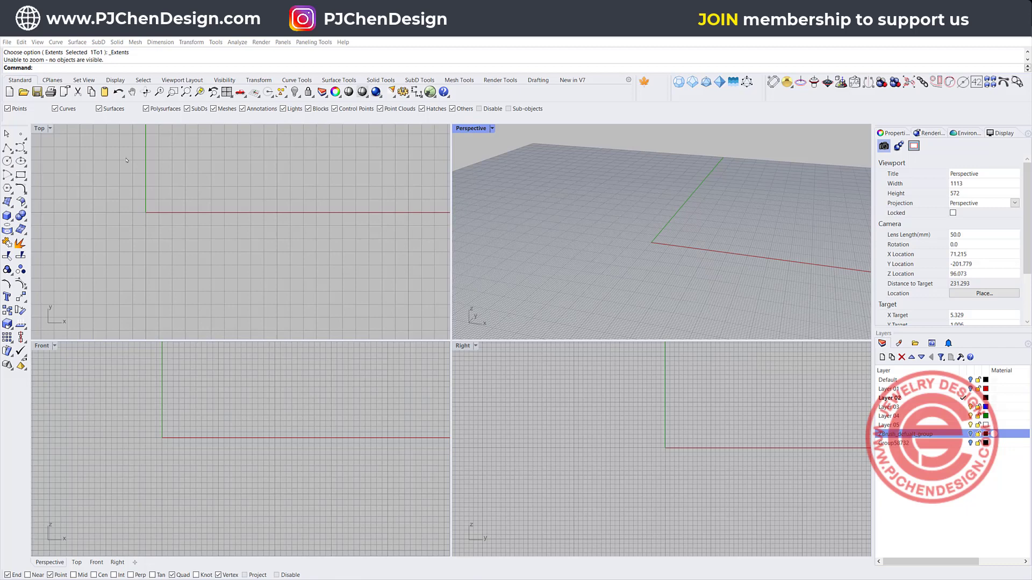
# Step: Import the '3DPrint test' OBJ into Rhino, accepting the default OBJ import options
pyautogui.click(8, 42)
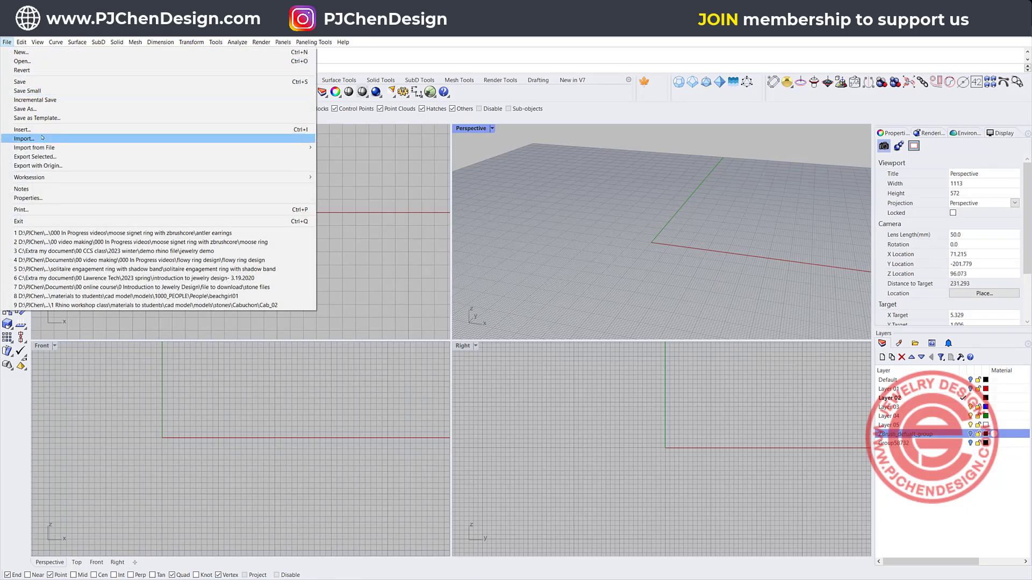
pyautogui.click(24, 138)
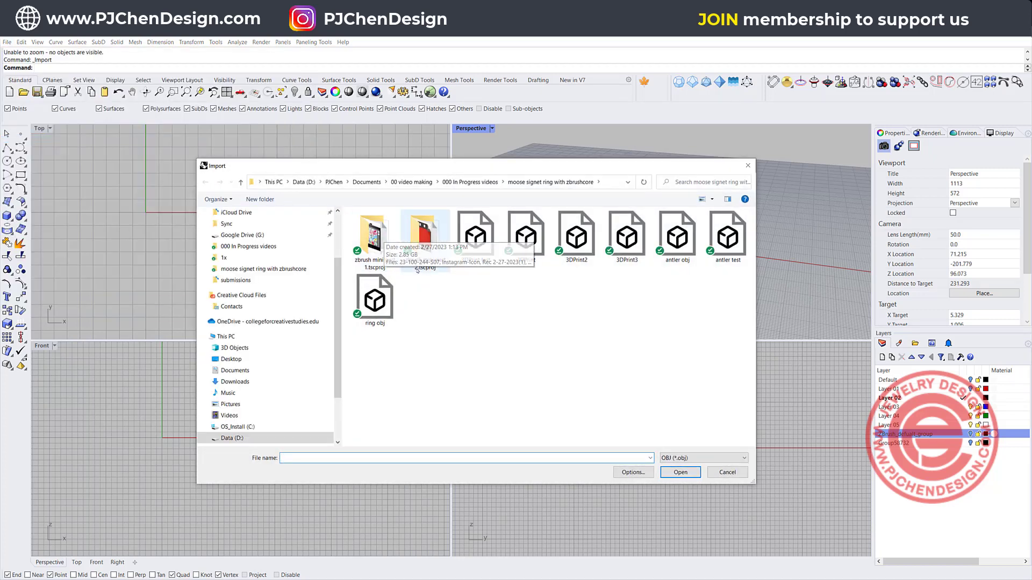
pyautogui.click(487, 250)
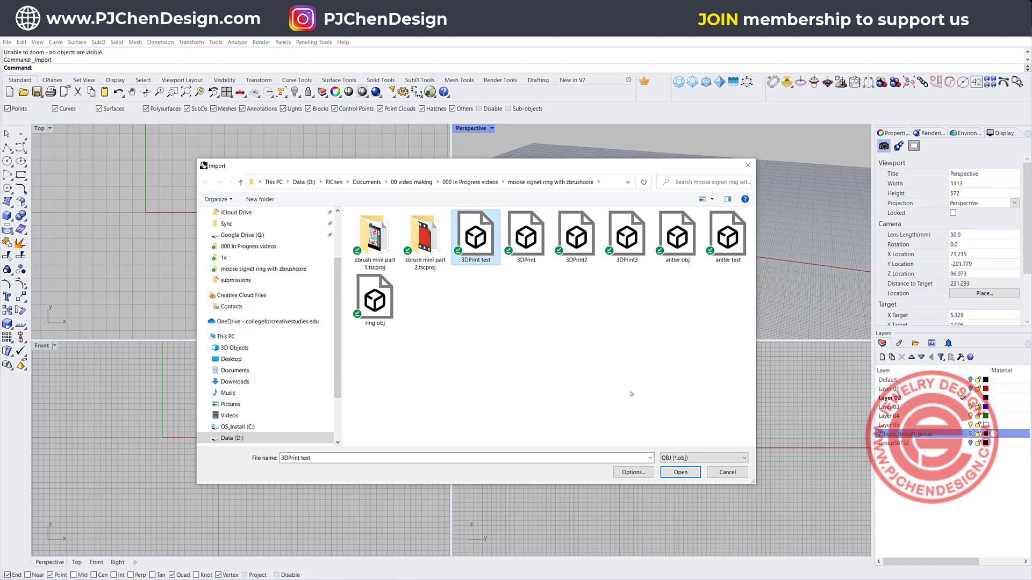
pyautogui.click(680, 473)
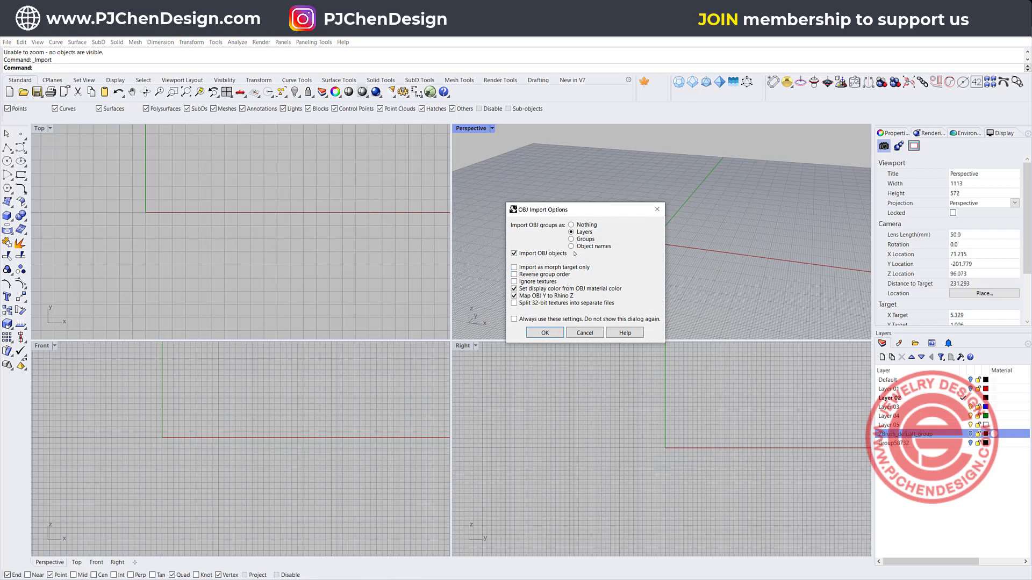
pyautogui.click(545, 333)
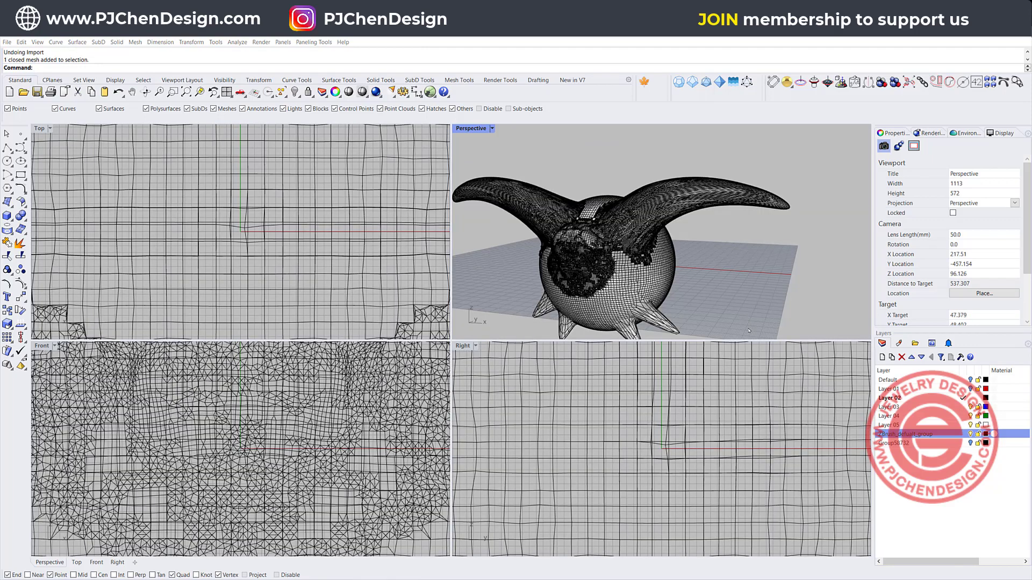
# Step: Maximize the Perspective viewport, orbit around the horned sphere, and switch it to Rendered display mode
pyautogui.scroll(-5, 748, 330)
pyautogui.scroll(7, 539, 210)
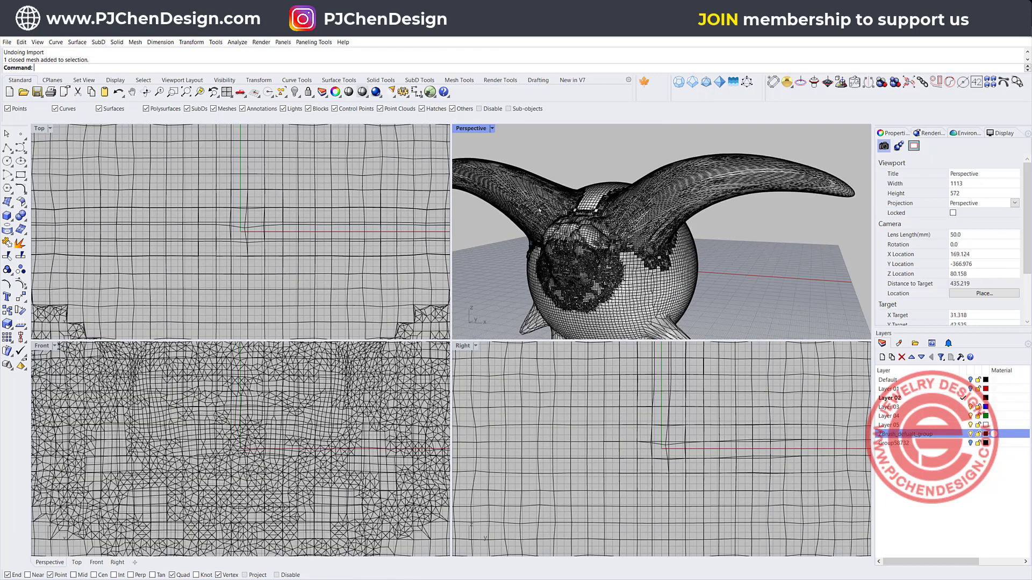
pyautogui.doubleClick(460, 128)
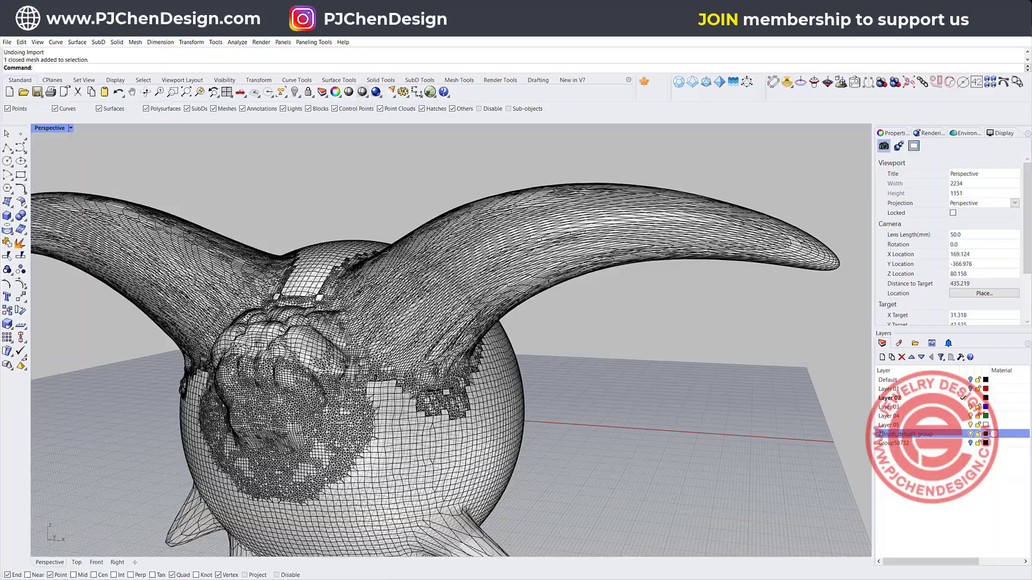
pyautogui.press('Down')
pyautogui.press('Down')
pyautogui.press('Down')
pyautogui.press('Down')
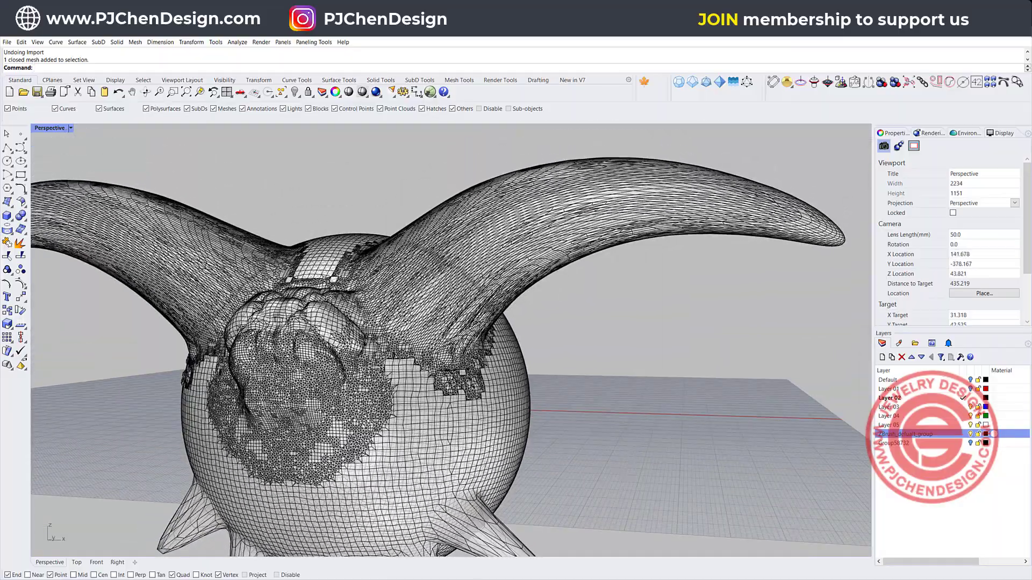
pyautogui.press('Down')
pyautogui.press('Down')
pyautogui.press('Down')
pyautogui.press('Down')
pyautogui.press('Down')
pyautogui.press('Down')
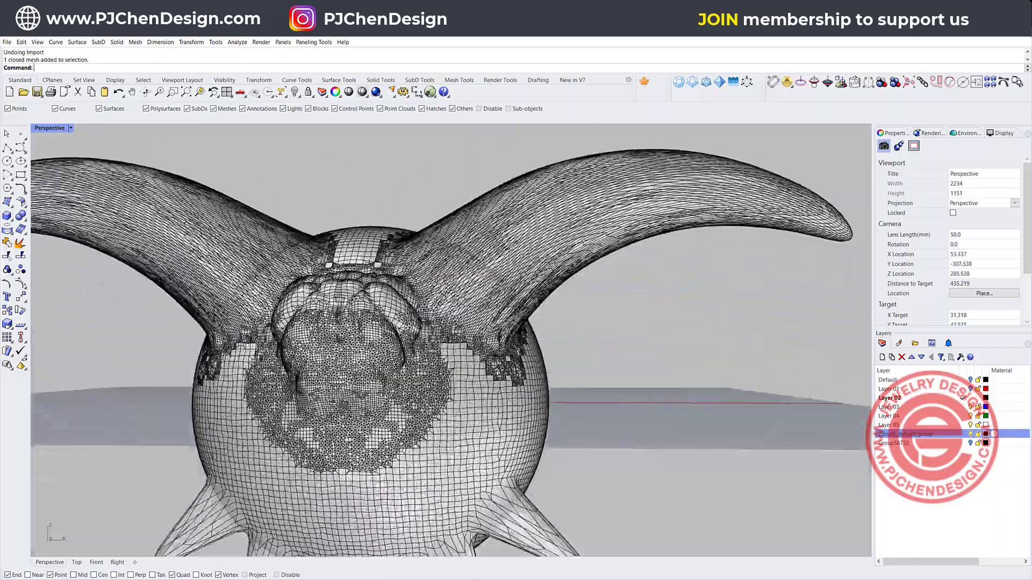
pyautogui.press('pagedown')
pyautogui.press('Up')
pyautogui.press('Up')
pyautogui.press('Up')
pyautogui.press('Up')
pyautogui.press('Up')
pyautogui.press('Up')
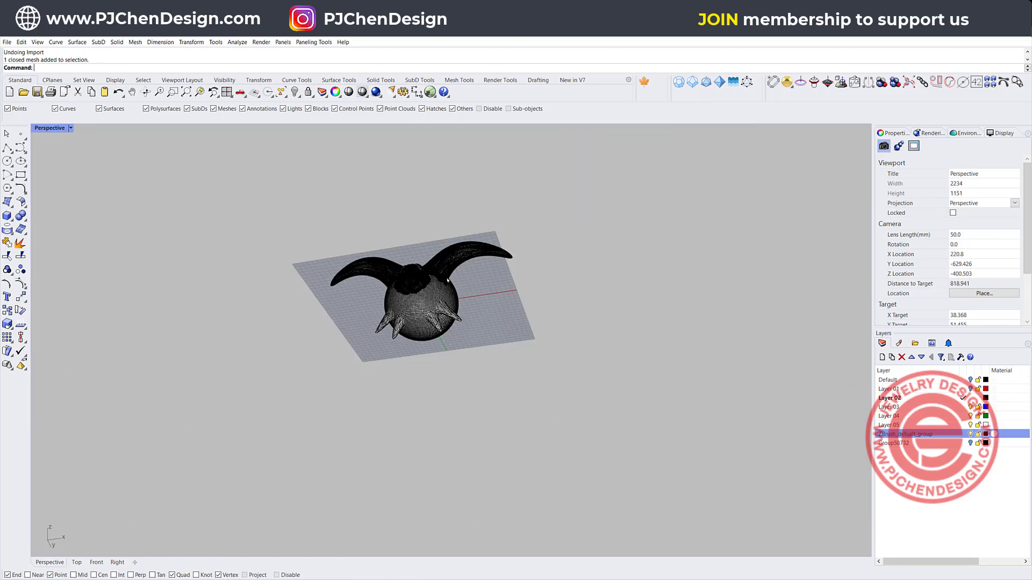
pyautogui.click(72, 128)
pyautogui.click(60, 186)
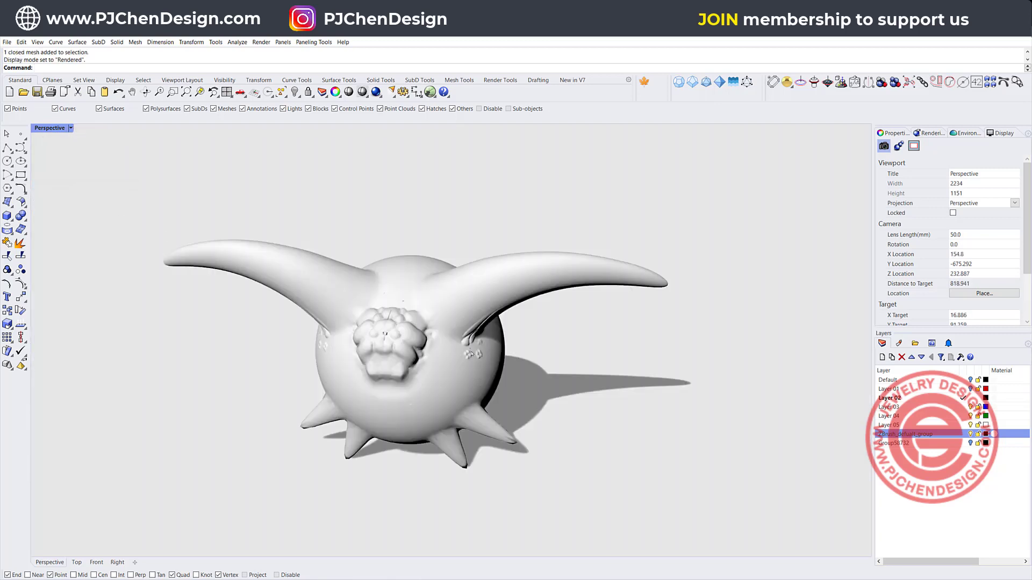
# Step: Select the horned sphere to confirm it is a closed mesh, then restore the four-viewport layout
pyautogui.moveTo(462, 344); pyautogui.dragTo(491, 330, button='right')
pyautogui.scroll(5, 401, 284)
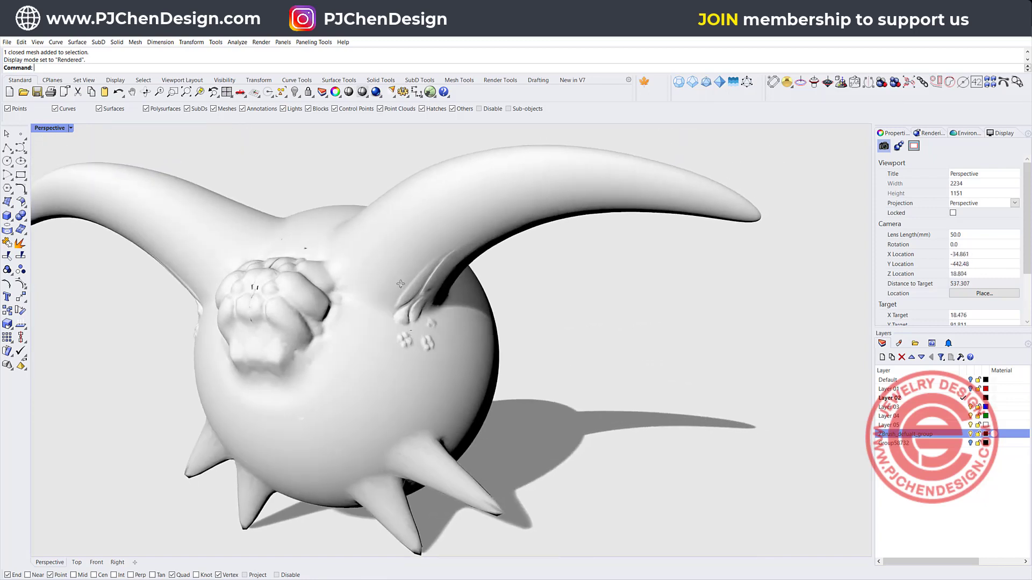
pyautogui.press('Left')
pyautogui.press('Left')
pyautogui.press('Left')
pyautogui.press('Left')
pyautogui.press('Left')
pyautogui.press('Left')
pyautogui.press('Left')
pyautogui.press('Left')
pyautogui.press('Up')
pyautogui.press('Up')
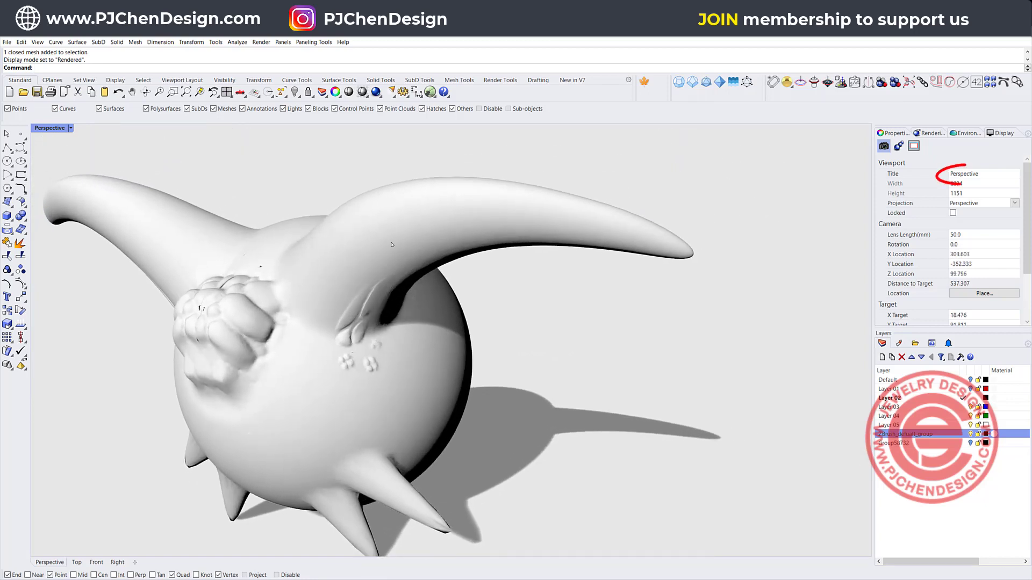
pyautogui.click(392, 244)
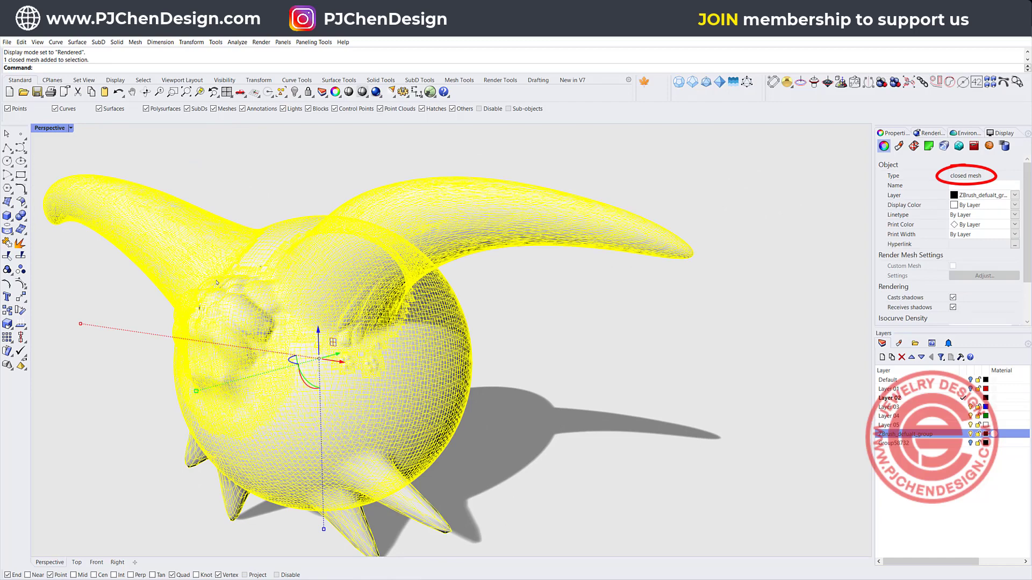
pyautogui.moveTo(217, 282); pyautogui.dragTo(434, 344, button='right')
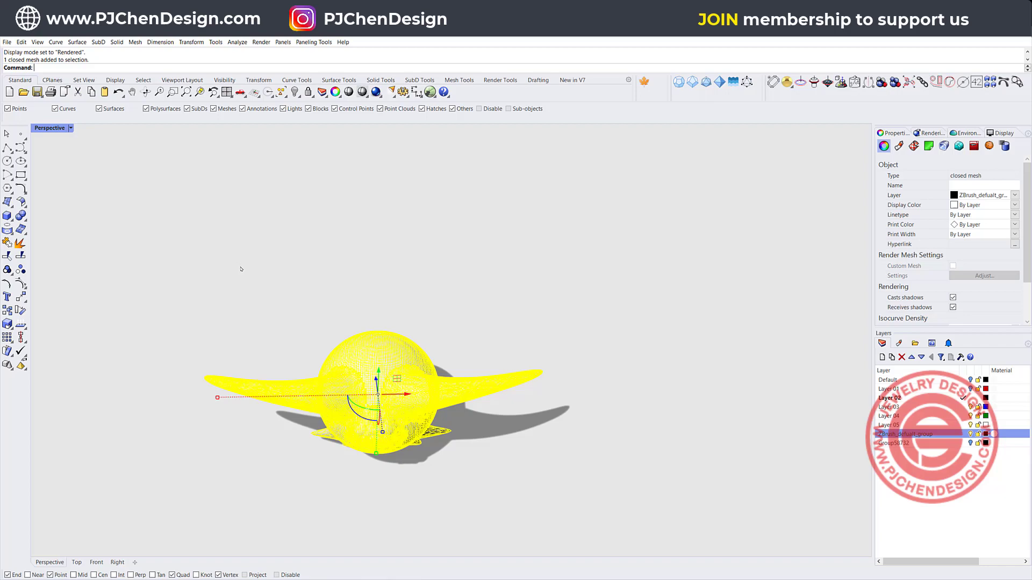
pyautogui.doubleClick(53, 128)
pyautogui.scroll(-8, 206, 224)
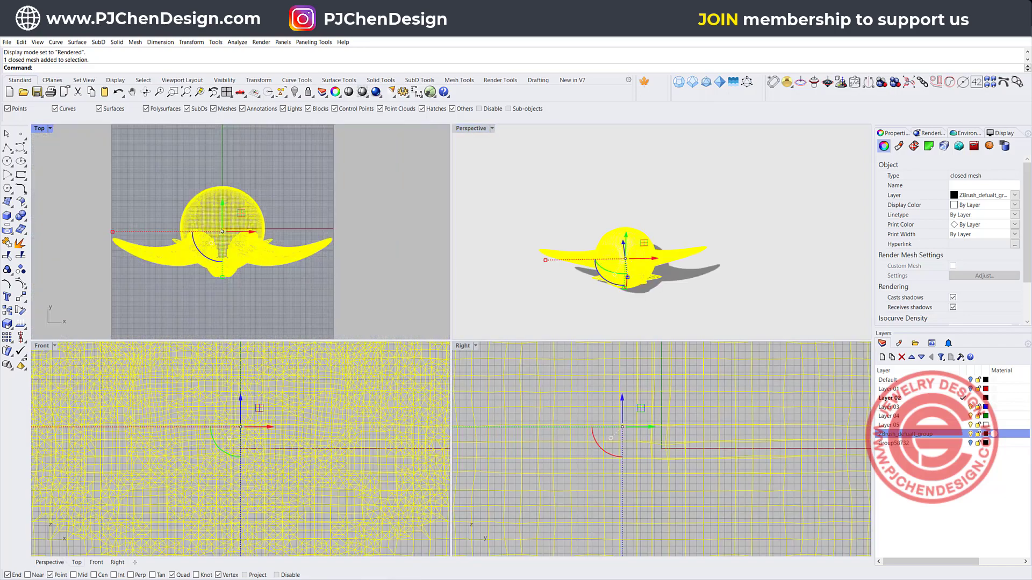
# Step: Draw a box and move it with the gumball over the lower part of the horned sphere
pyautogui.click(77, 206)
pyautogui.click(7, 215)
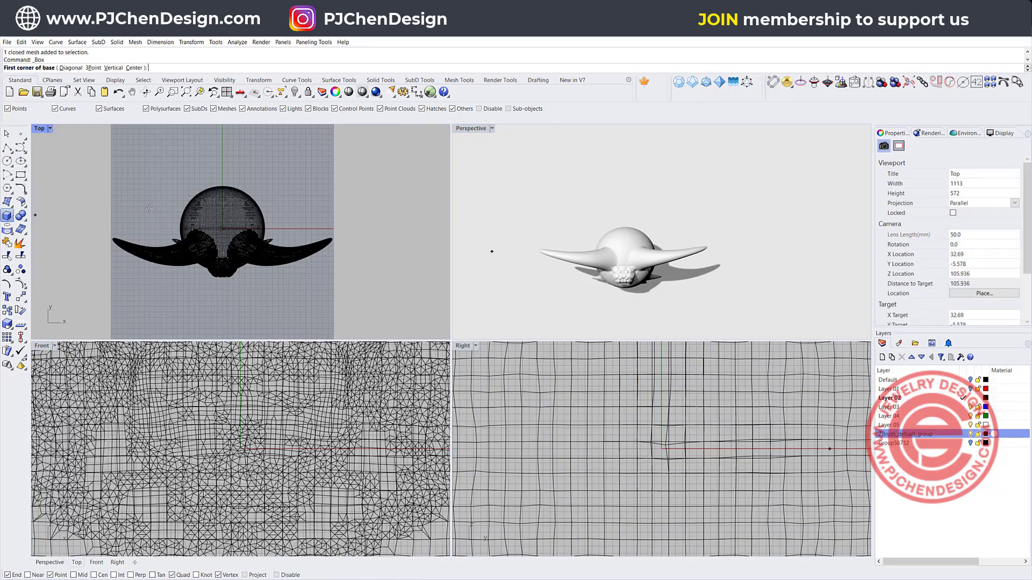
pyautogui.click(155, 176)
pyautogui.click(312, 226)
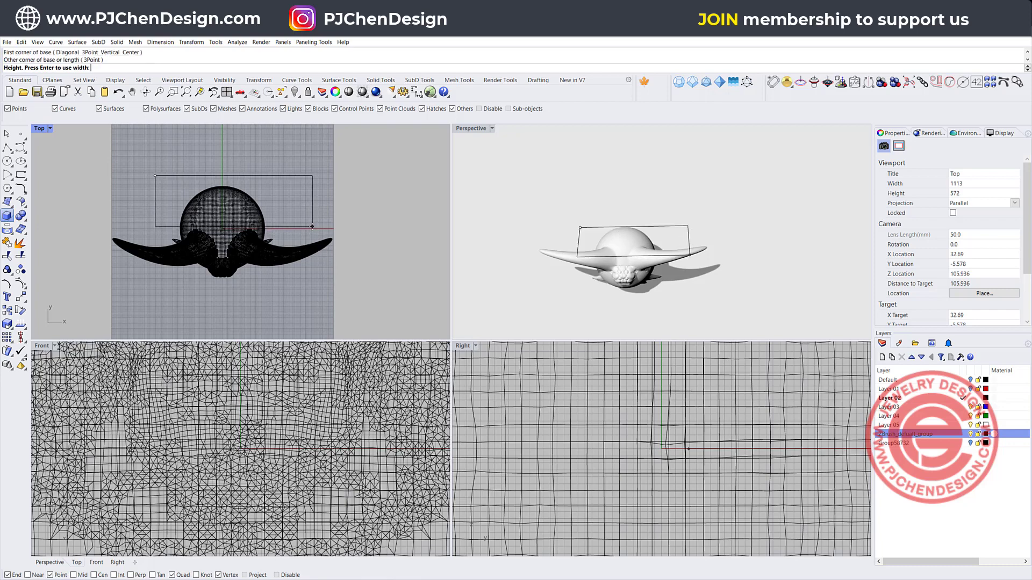
pyautogui.scroll(-6, 299, 430)
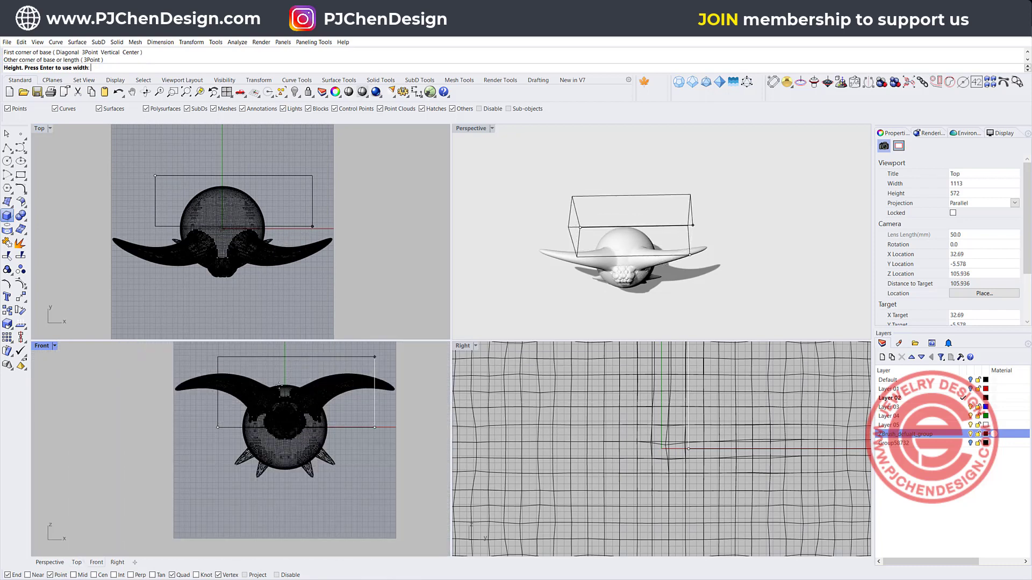
pyautogui.scroll(-2, 282, 479)
pyautogui.click(301, 492)
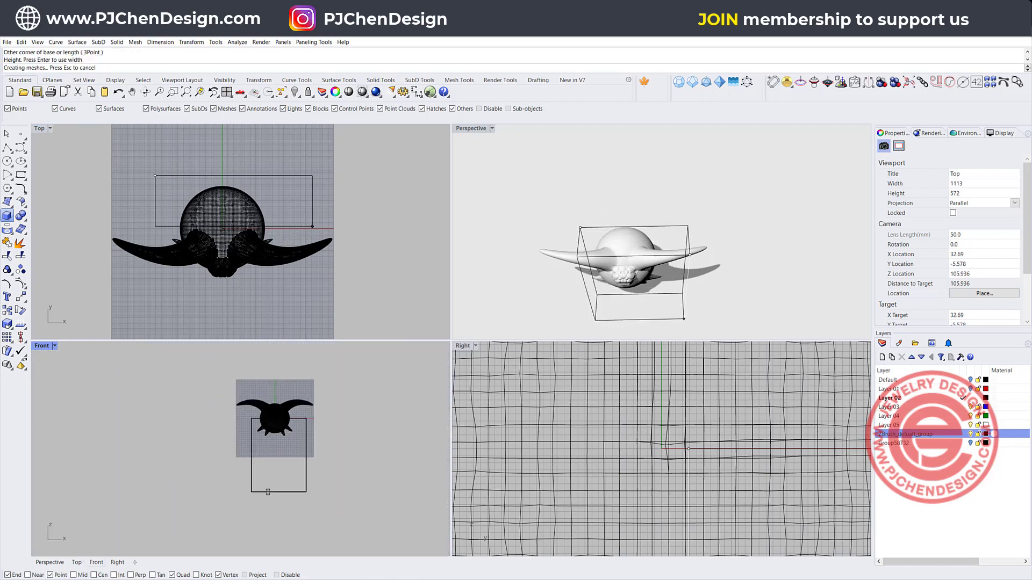
pyautogui.click(306, 462)
pyautogui.moveTo(306, 462); pyautogui.dragTo(302, 430)
# Step: Convert the box to a 24-point, 8-polygon mesh and delete the original solid box
pyautogui.click(446, 262)
pyautogui.moveTo(570, 226); pyautogui.dragTo(592, 161, button='right')
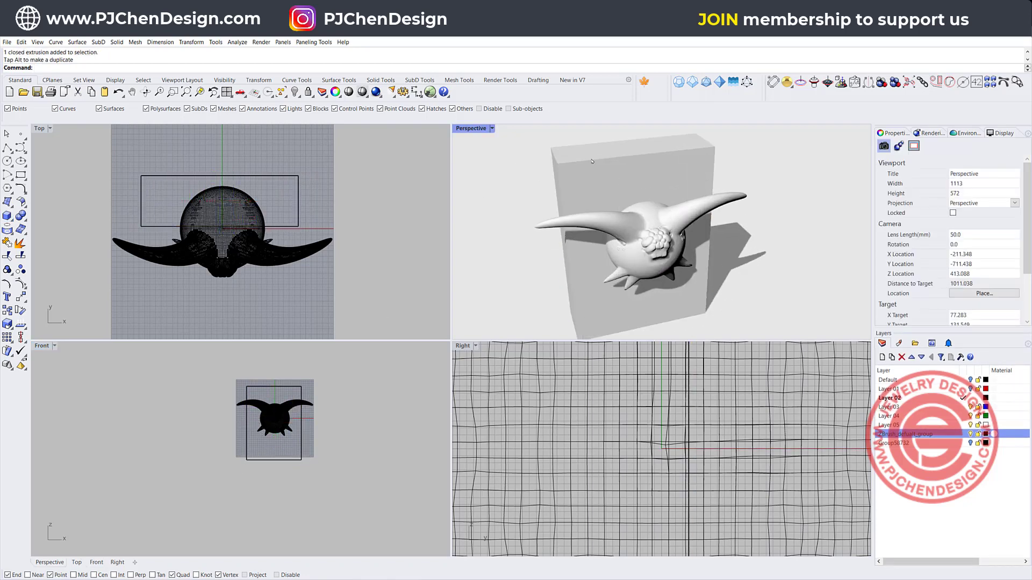
pyautogui.click(273, 237)
pyautogui.scroll(3, 253, 217)
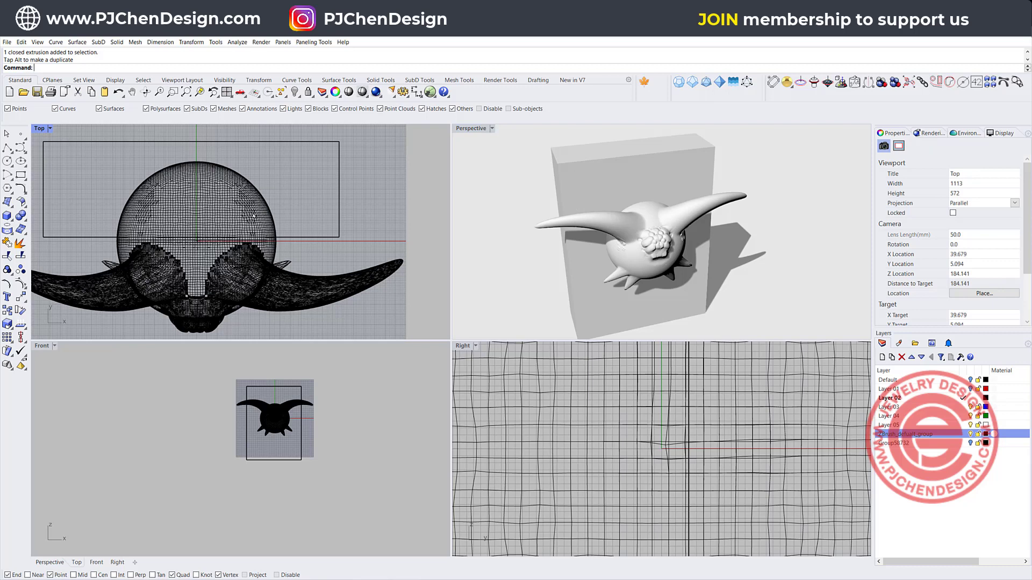
pyautogui.click(213, 213)
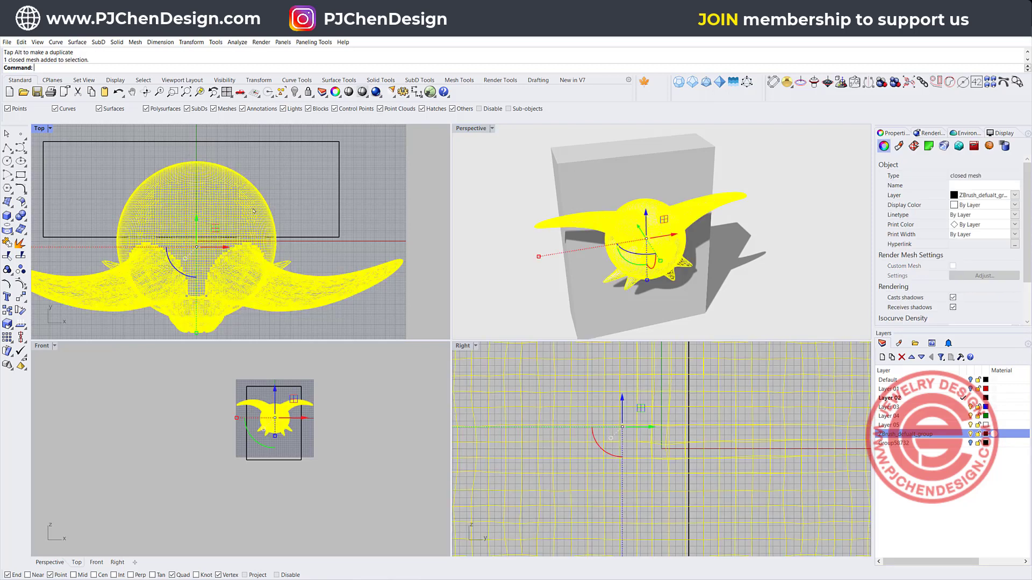
pyautogui.moveTo(272, 177); pyautogui.dragTo(270, 184, button='right')
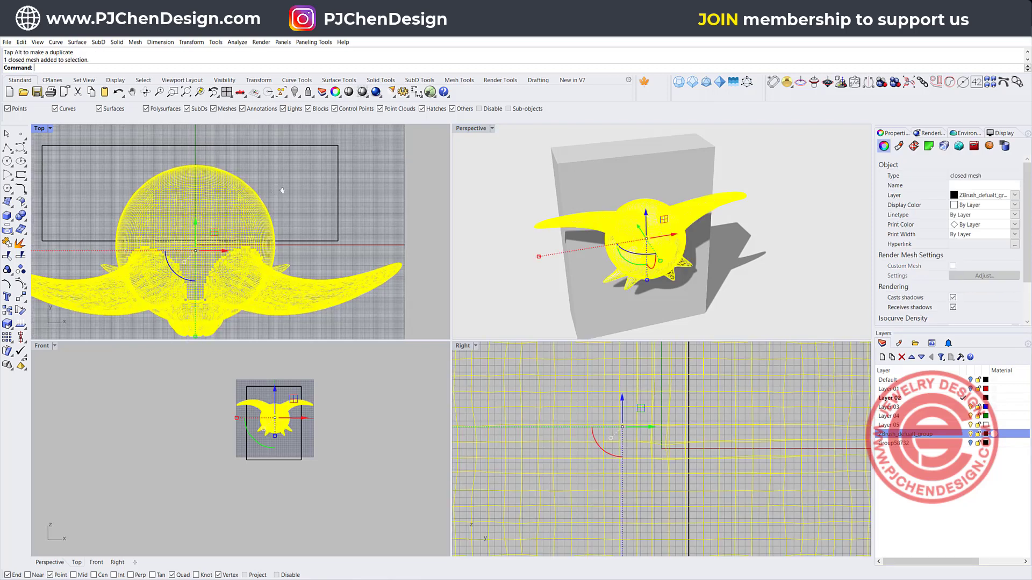
pyautogui.click(302, 150)
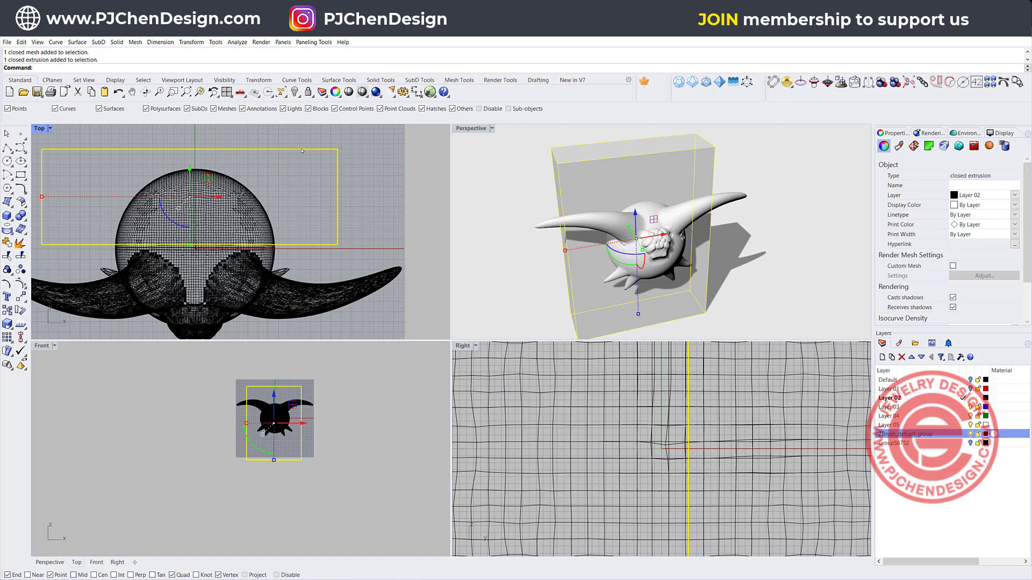
pyautogui.click(21, 228)
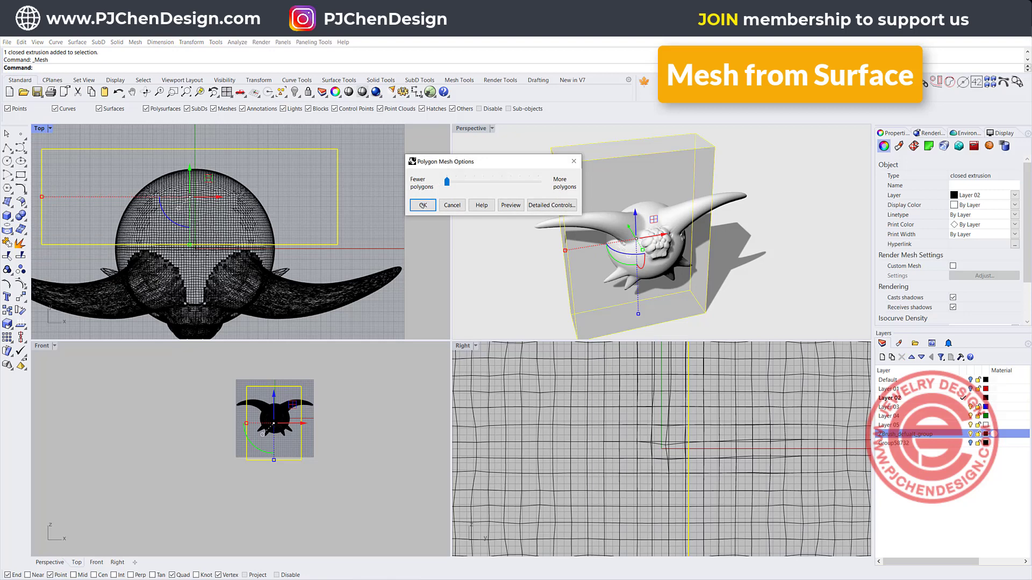
pyautogui.click(423, 205)
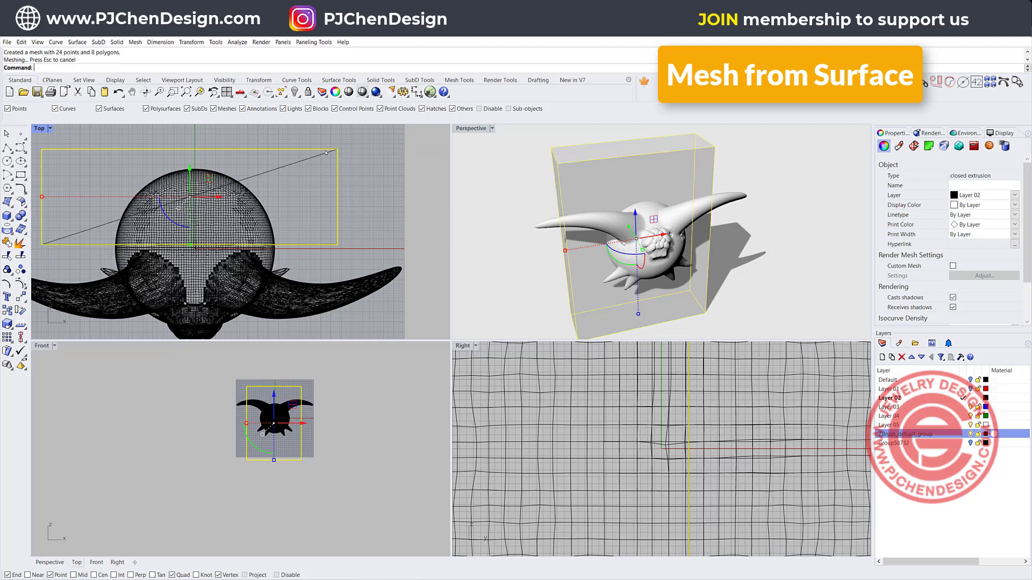
pyautogui.press('Delete')
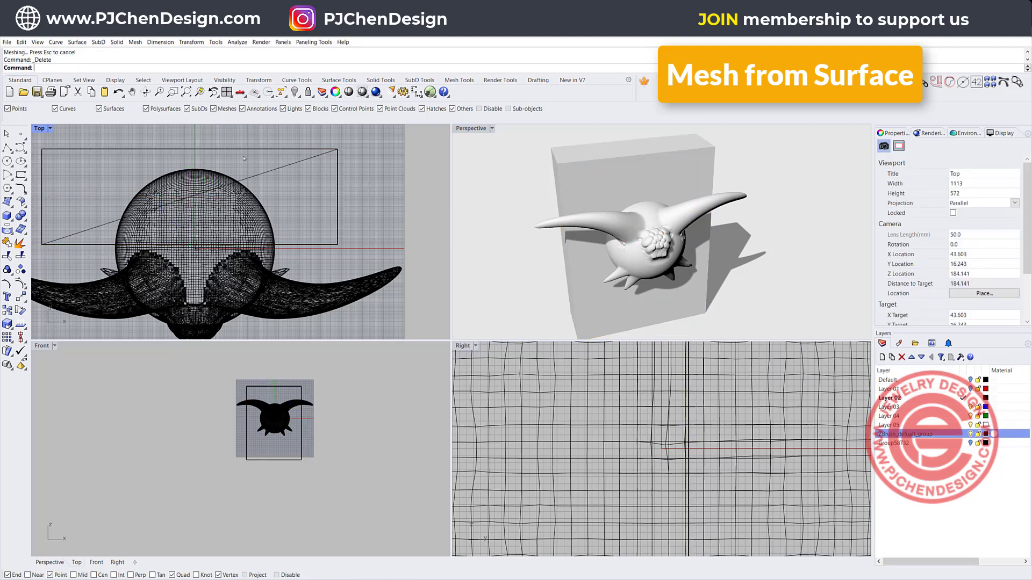
# Step: Run Mesh Boolean Difference, subtracting the box mesh from the horned sphere
pyautogui.click(21, 230)
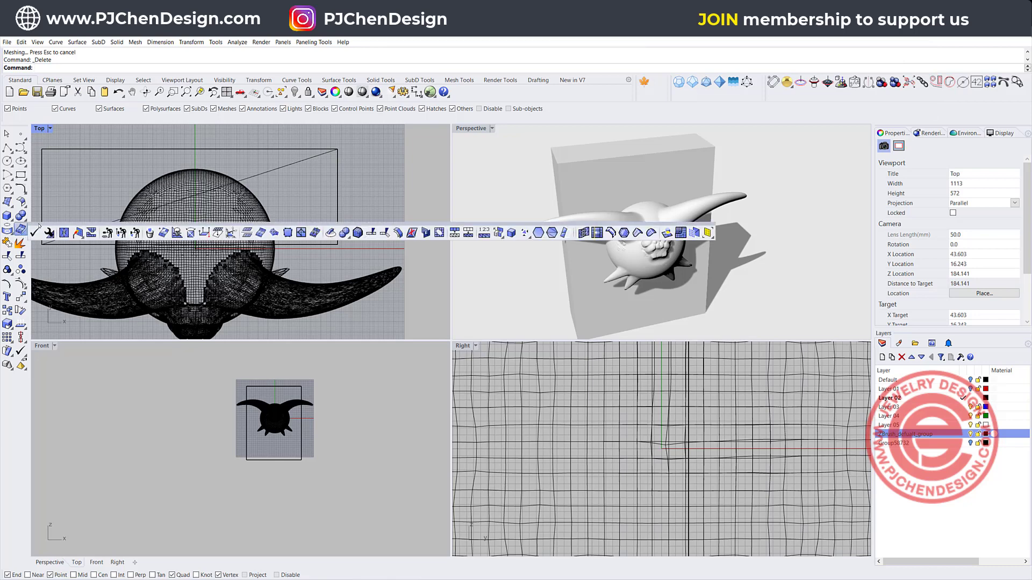
pyautogui.moveTo(39, 226); pyautogui.dragTo(97, 121)
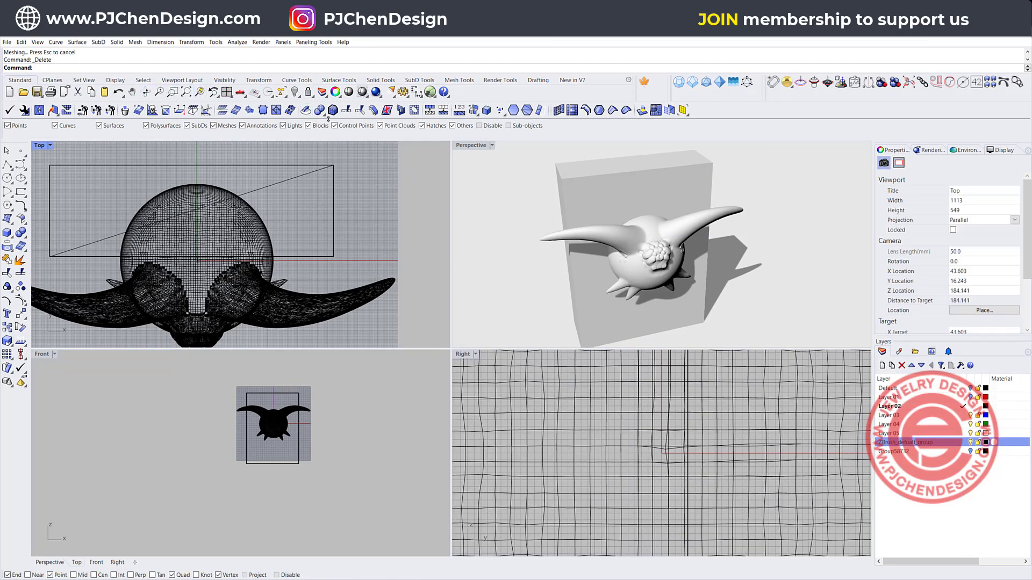
pyautogui.click(326, 118)
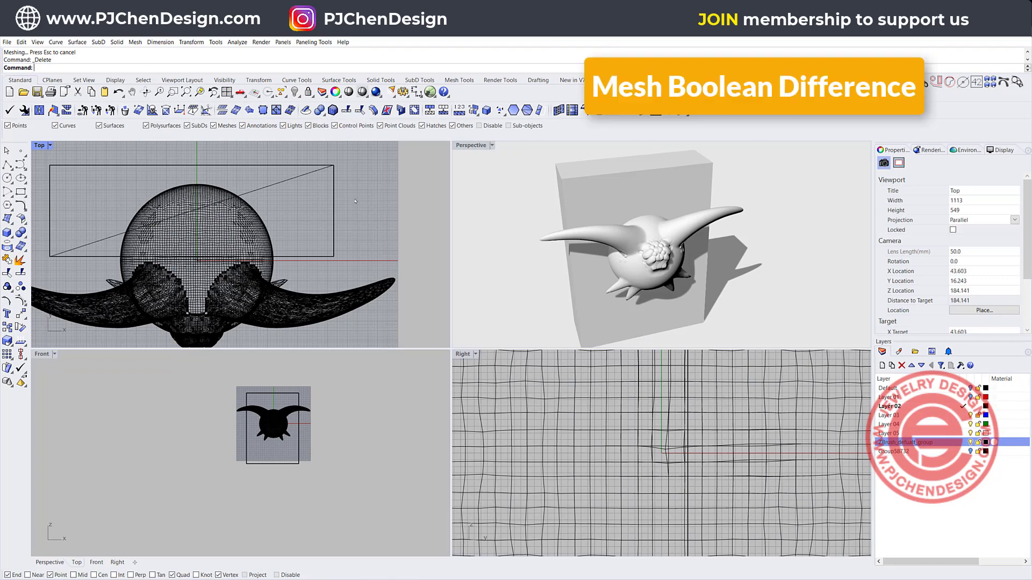
pyautogui.click(320, 109)
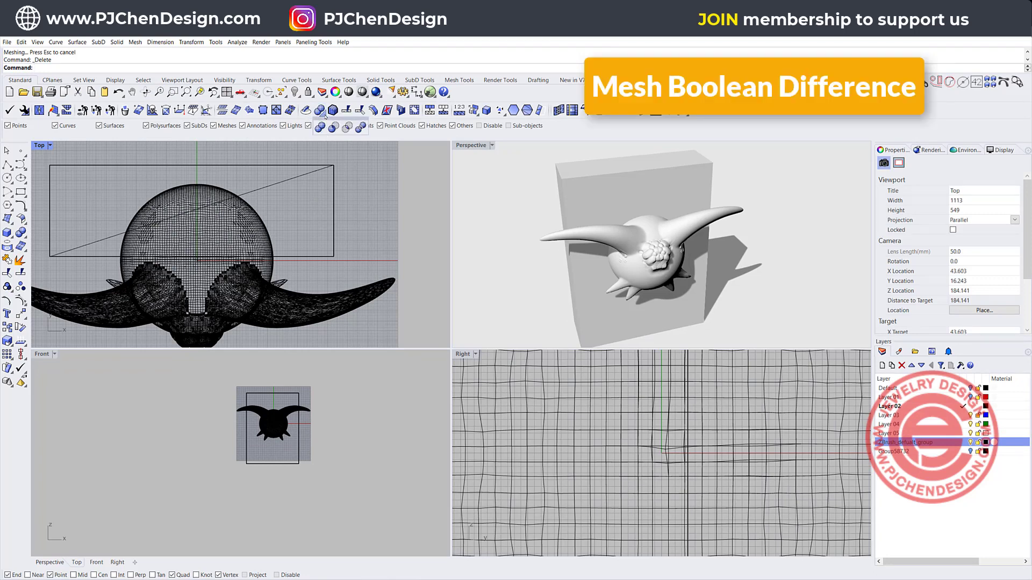
pyautogui.click(334, 127)
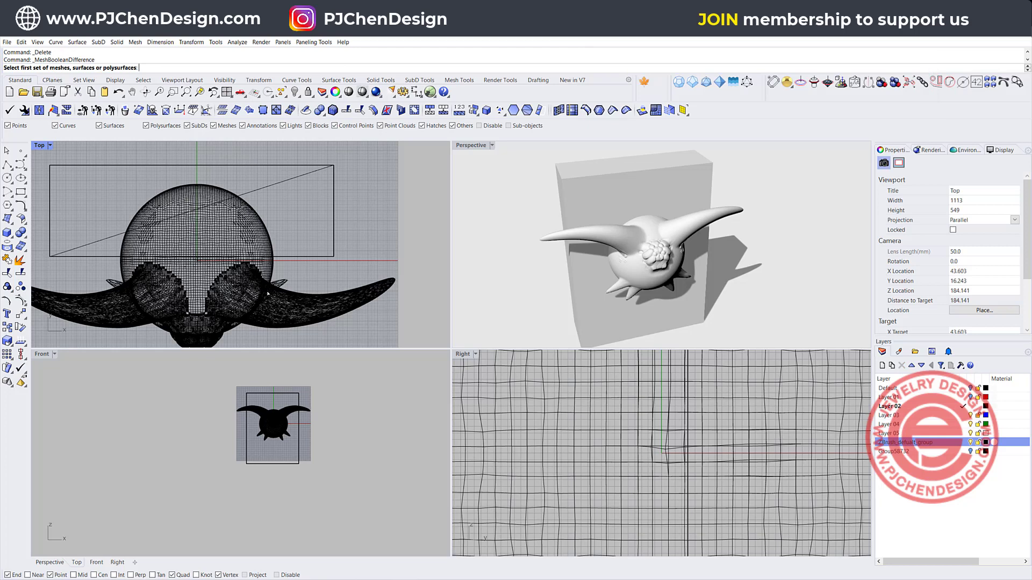
pyautogui.click(284, 257)
pyautogui.press('Return')
pyautogui.click(284, 256)
pyautogui.press('Return')
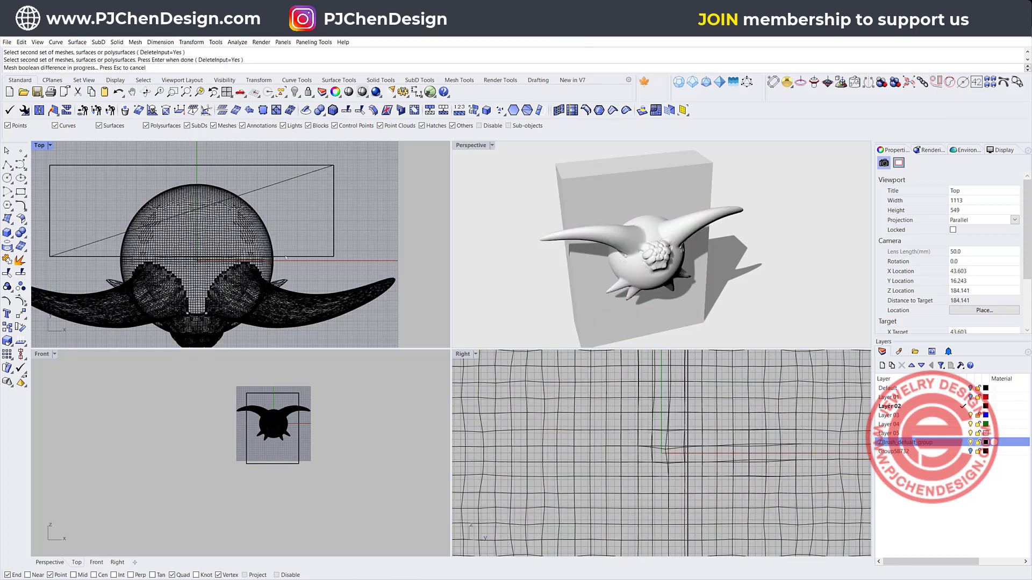
# Step: Switch Perspective to Ghosted display, orbit around the cut sphere, and maximize the viewport
pyautogui.click(491, 145)
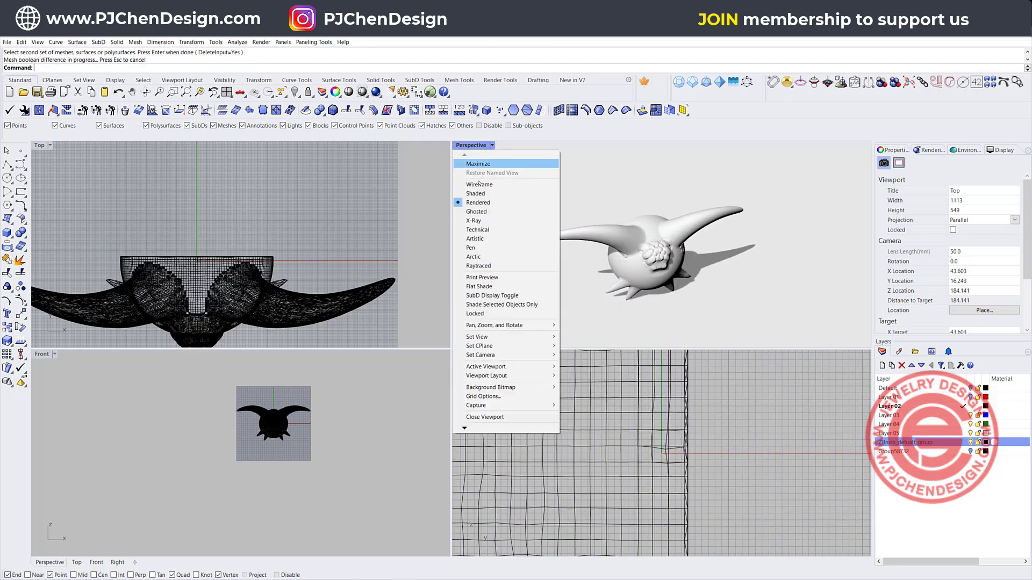
pyautogui.click(481, 207)
pyautogui.moveTo(515, 226); pyautogui.dragTo(634, 229, button='right')
pyautogui.scroll(5, 634, 228)
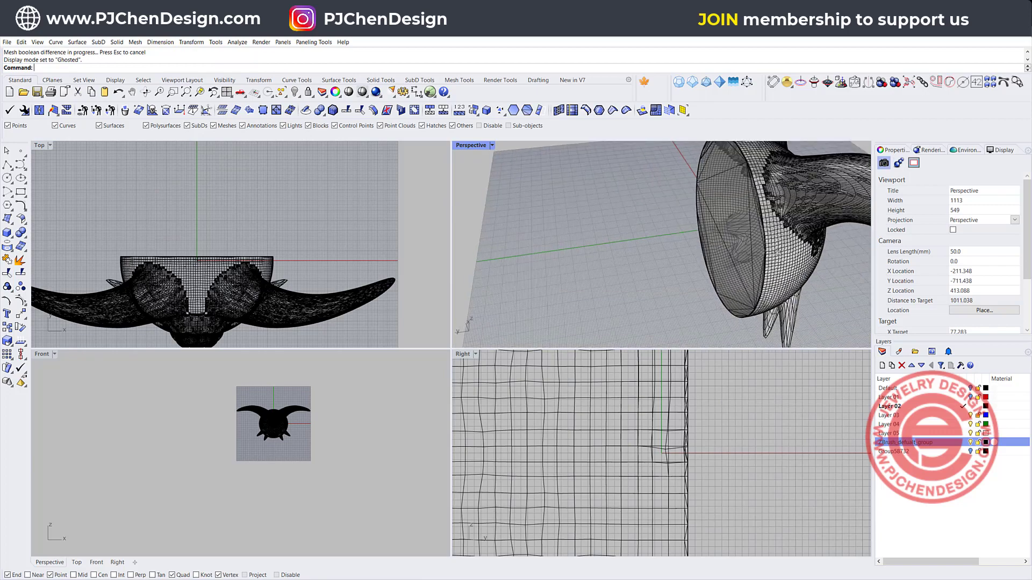
pyautogui.scroll(-3, 661, 245)
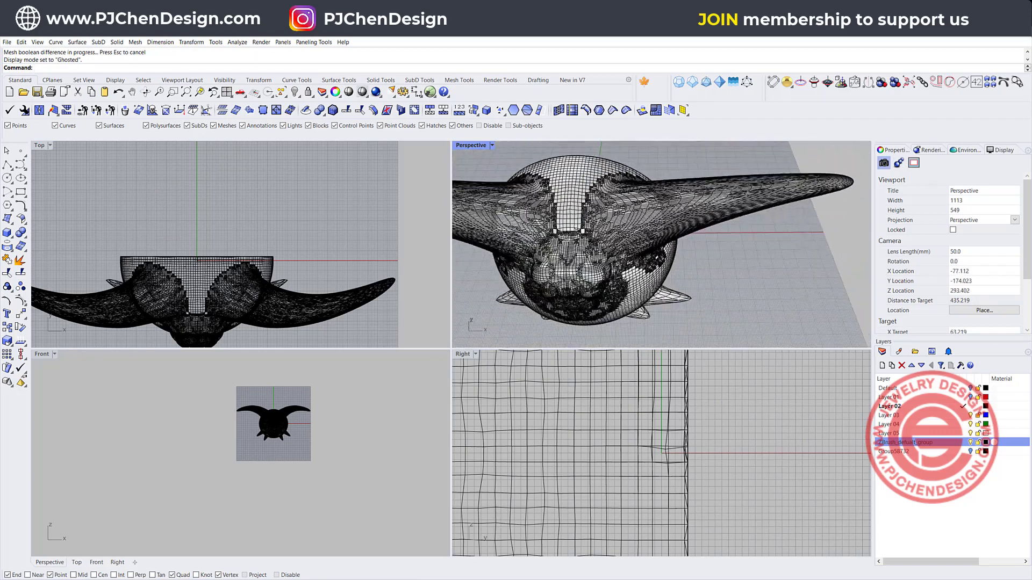
pyautogui.moveTo(634, 229); pyautogui.dragTo(554, 234, button='right')
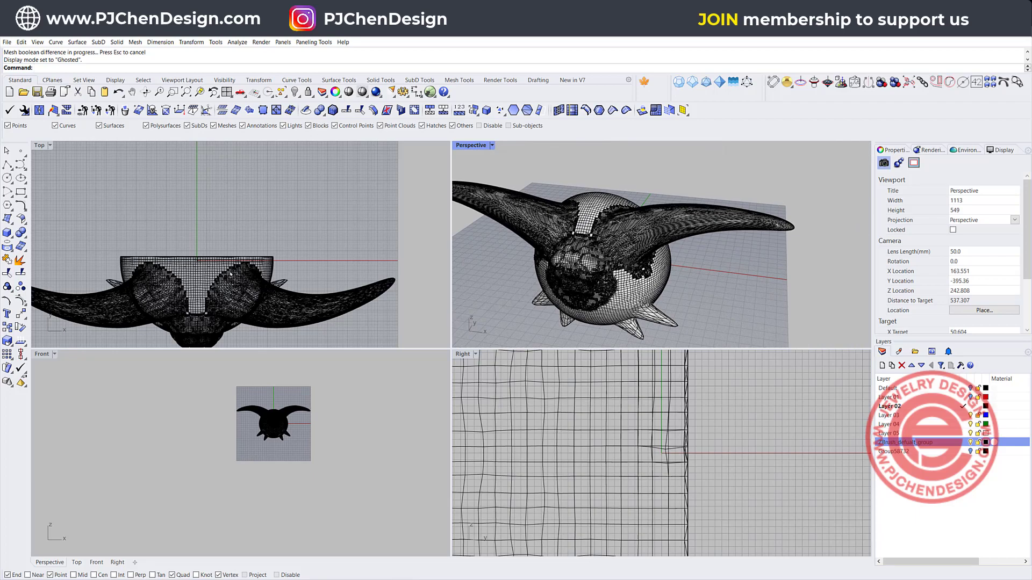
pyautogui.doubleClick(477, 146)
pyautogui.moveTo(477, 161); pyautogui.dragTo(505, 253, button='right')
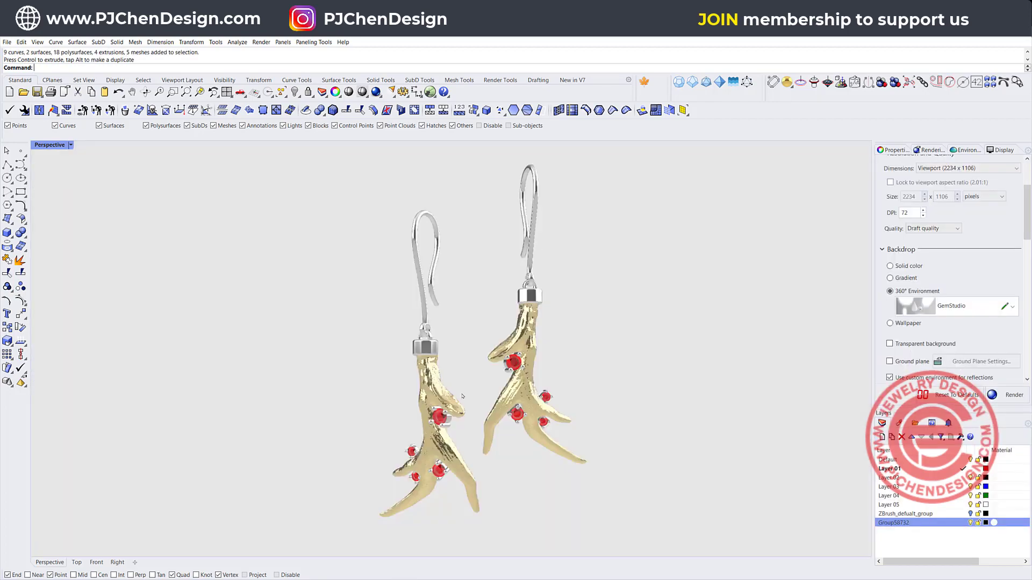
pyautogui.moveTo(477, 388)
pyautogui.mouseDown(button='right')
pyautogui.moveTo(507, 385)
pyautogui.moveTo(417, 389)
pyautogui.moveTo(494, 388)
pyautogui.mouseUp(button='right')
# Step: Select and deselect the right earring, then orbit and zoom around the gold antler earrings
pyautogui.scroll(5, 604, 398)
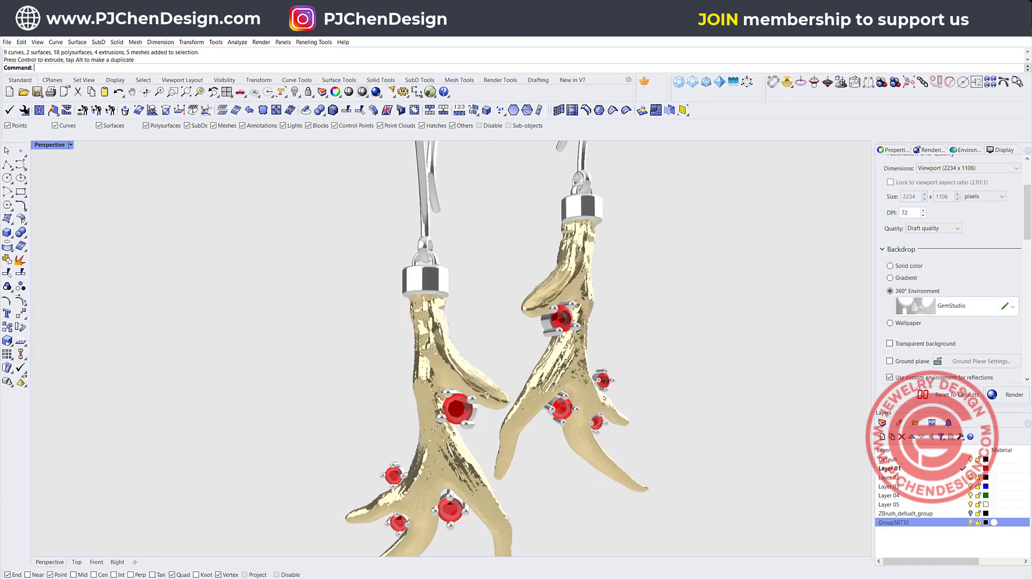
pyautogui.click(586, 366)
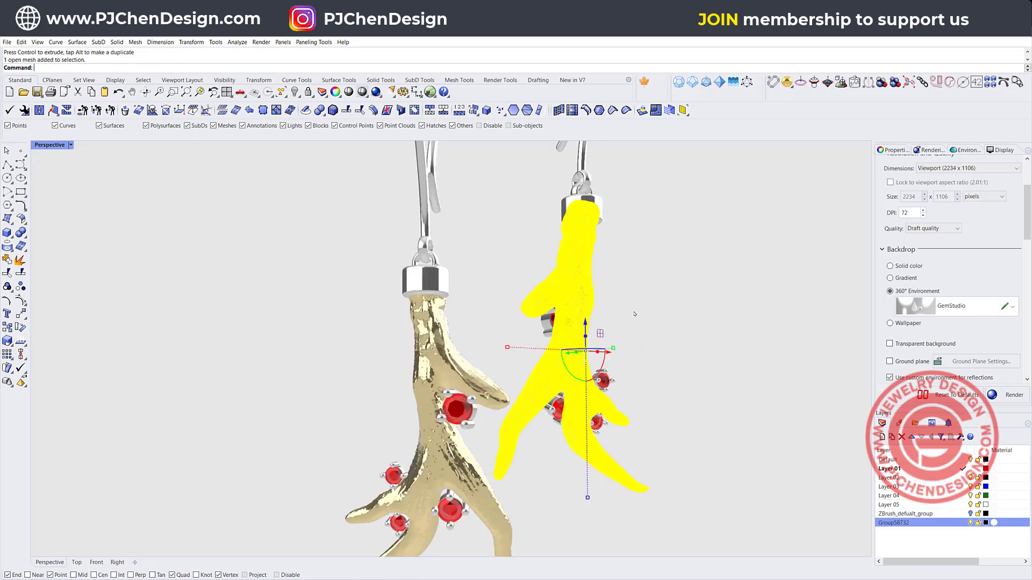
pyautogui.press('Escape')
pyautogui.moveTo(640, 318); pyautogui.dragTo(614, 323, button='right')
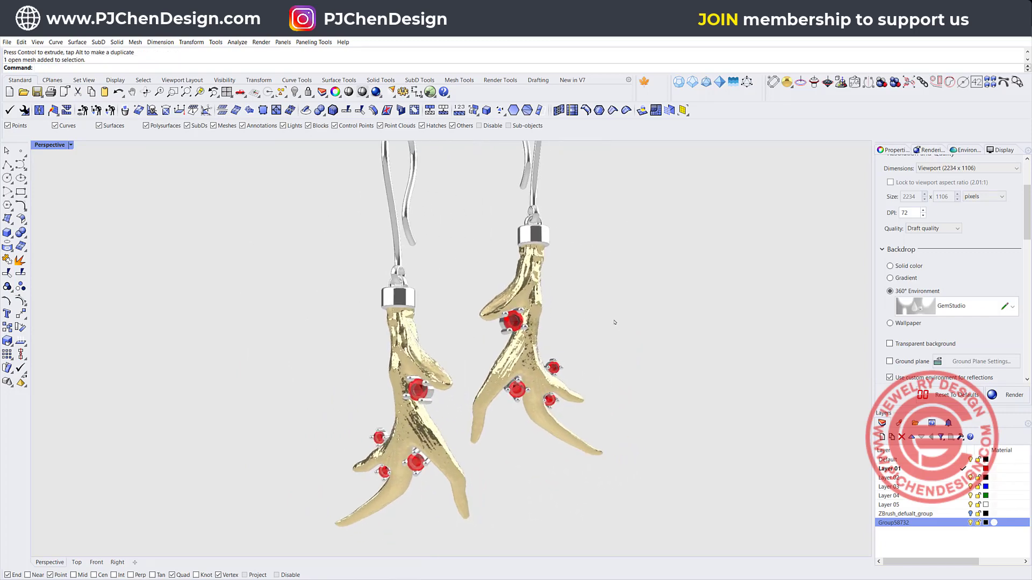
pyautogui.moveTo(459, 334); pyautogui.dragTo(453, 334, button='right')
pyautogui.scroll(4, 561, 398)
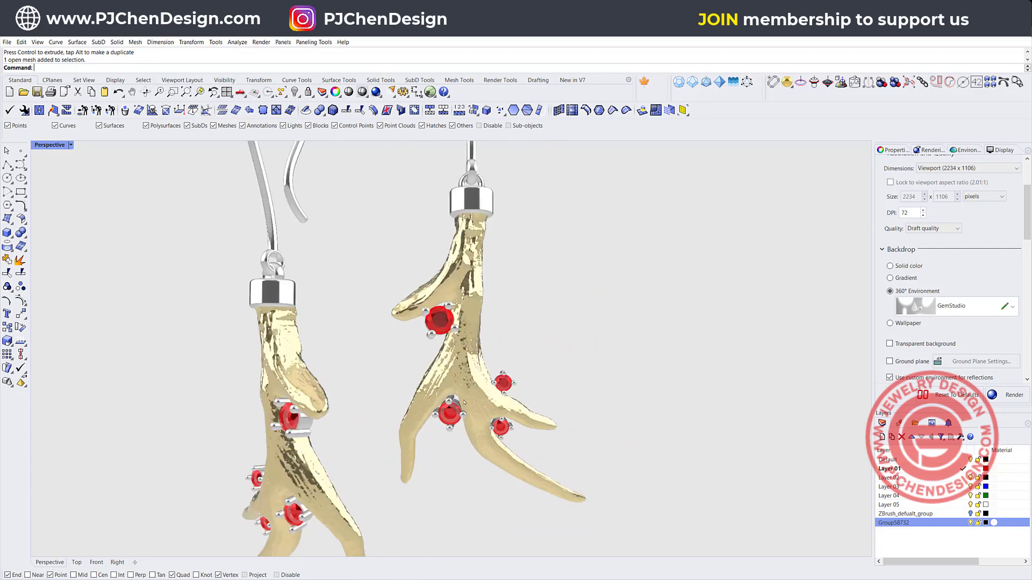
pyautogui.scroll(-3, 562, 398)
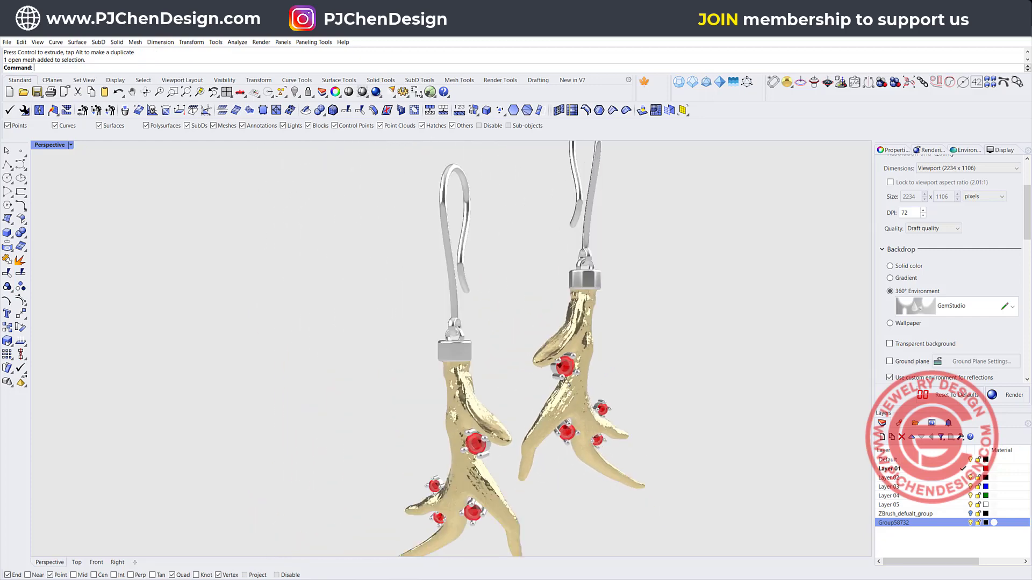